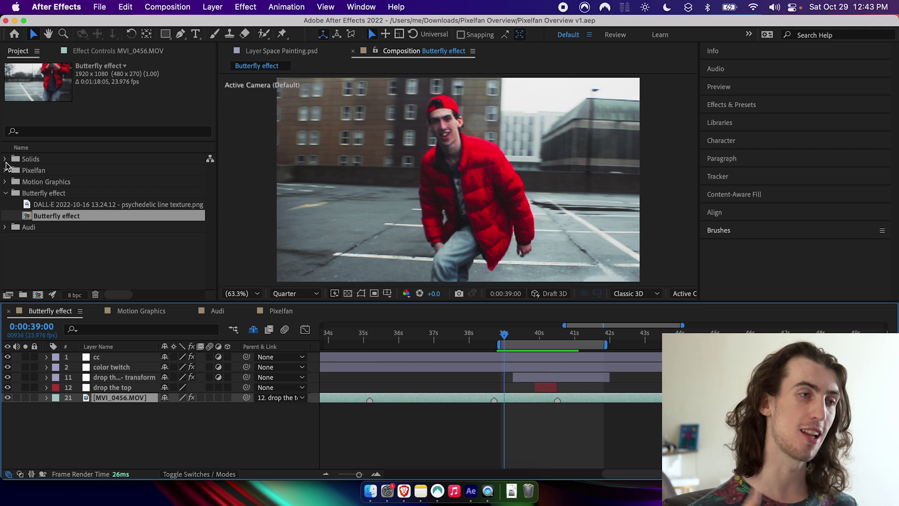
# - Add the DALL·E psychedelic line texture image to the composition as a layer
pyautogui.press('super+Tab')
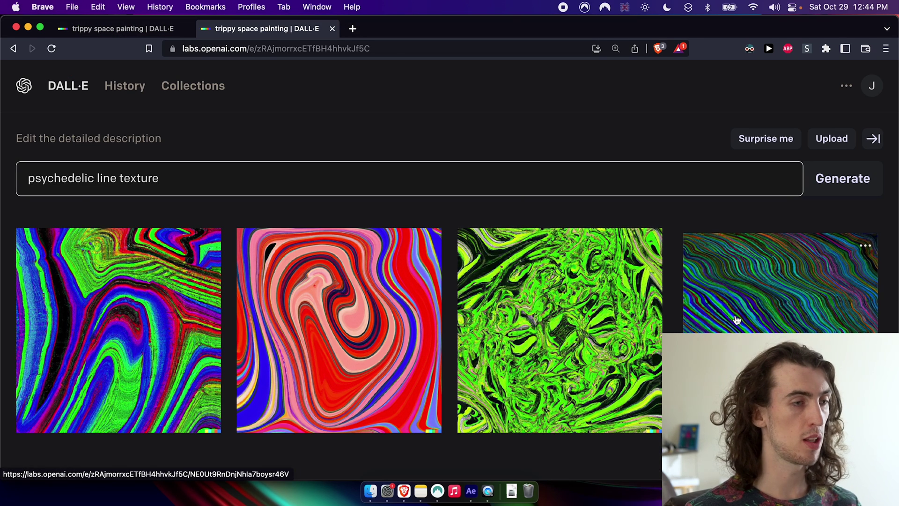
pyautogui.press('super+Tab')
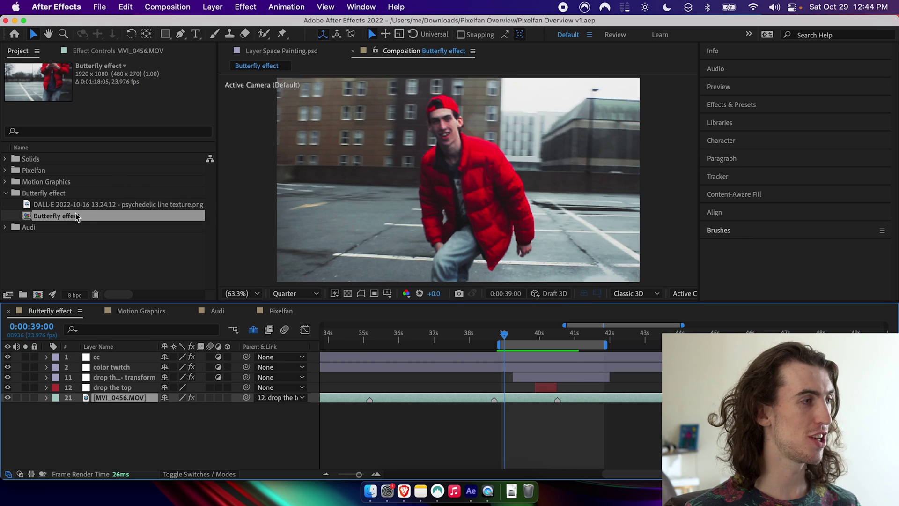
pyautogui.click(7, 387)
pyautogui.click(524, 335)
pyautogui.moveTo(122, 205); pyautogui.dragTo(510, 394)
# - Search Effects & Presets for 'pixelfa' and apply Pixelfan to MVI_0456.MOV
pyautogui.click(515, 407)
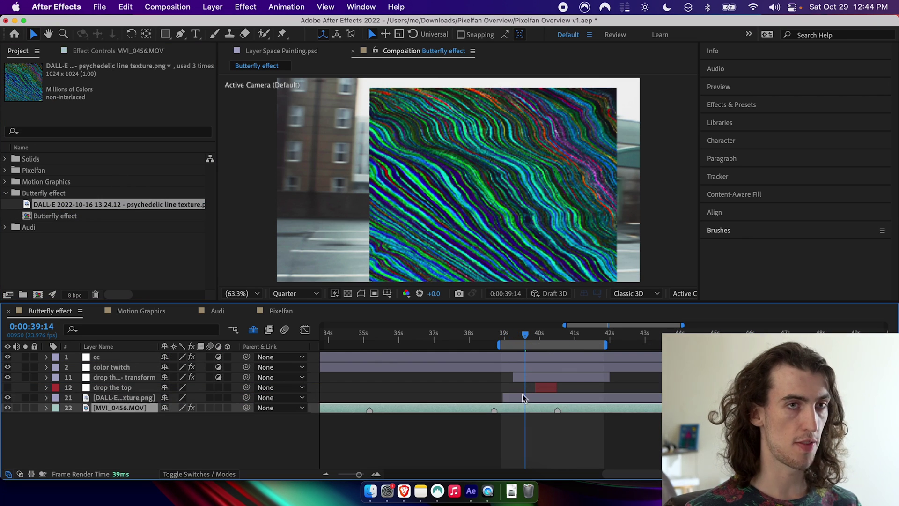
pyautogui.click(759, 104)
pyautogui.click(737, 121)
pyautogui.write('pixelfa')
pyautogui.moveTo(746, 145); pyautogui.dragTo(518, 416)
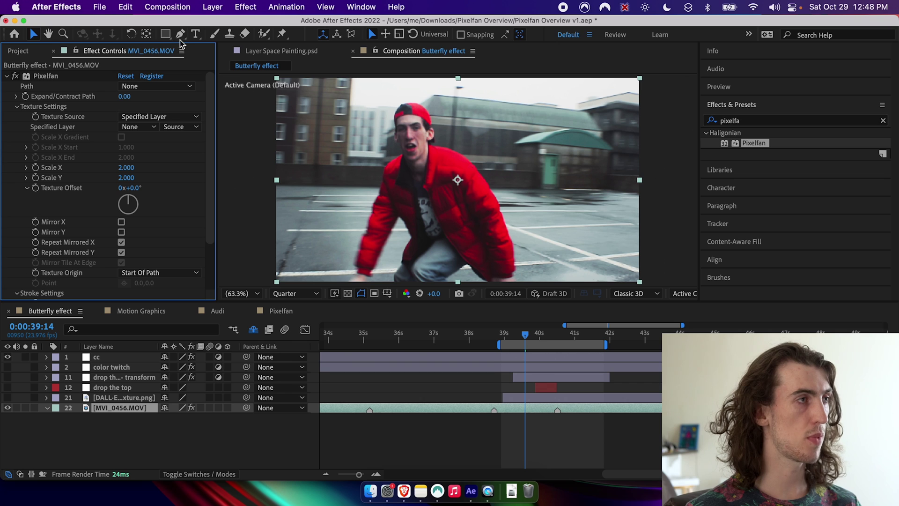
# - Draw a two-point Pen mask beside the man; set Pixelfan's texture to the DALL·E layer and path to Mask 1
pyautogui.click(180, 36)
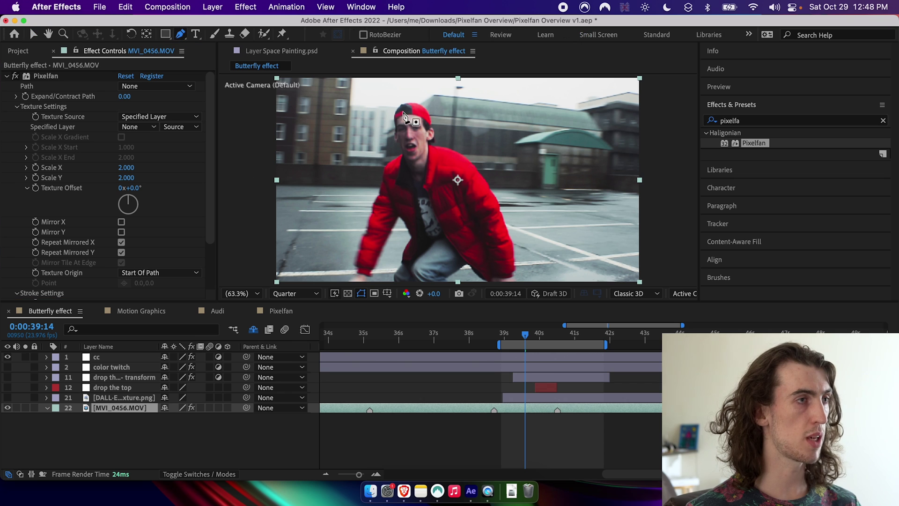
pyautogui.click(360, 115)
pyautogui.click(373, 189)
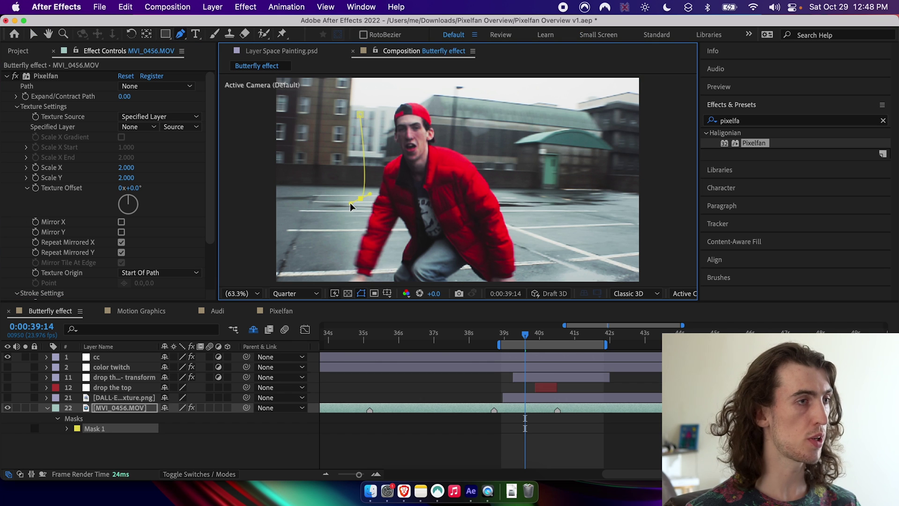
pyautogui.click(141, 126)
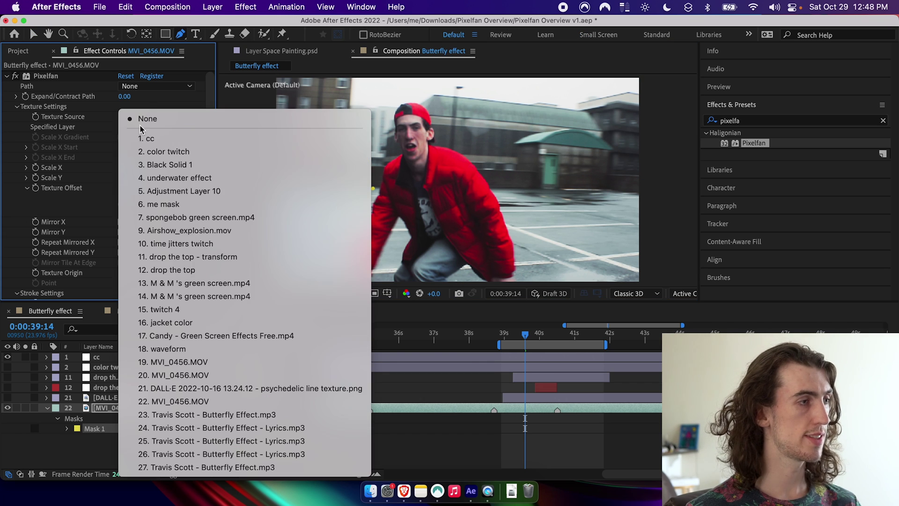
pyautogui.click(220, 388)
pyautogui.click(141, 86)
pyautogui.click(148, 120)
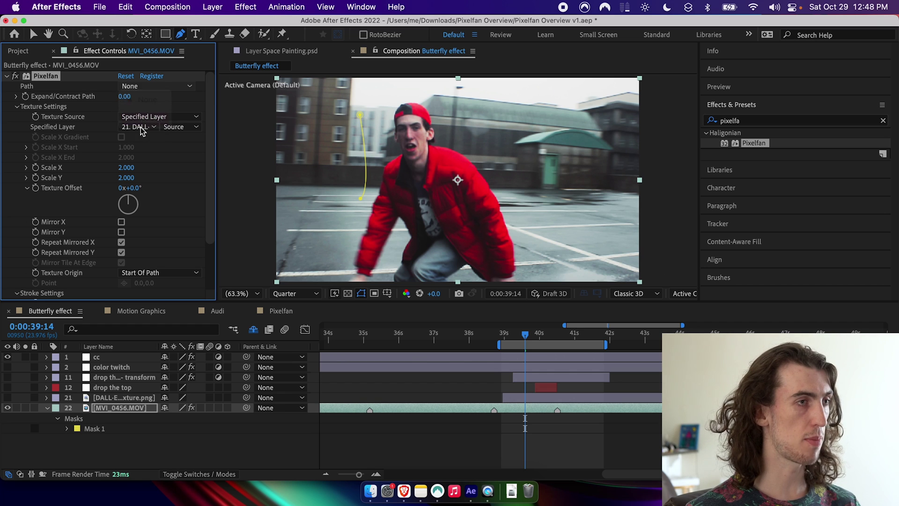
# - Briefly show and hide the texture layer, then adjust Pixelfan's Stroke Length
pyautogui.click(7, 398)
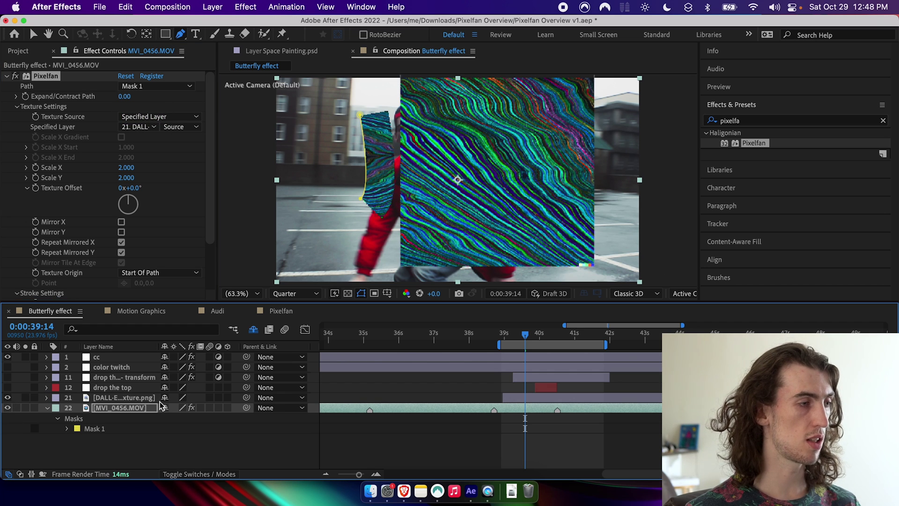
pyautogui.click(8, 398)
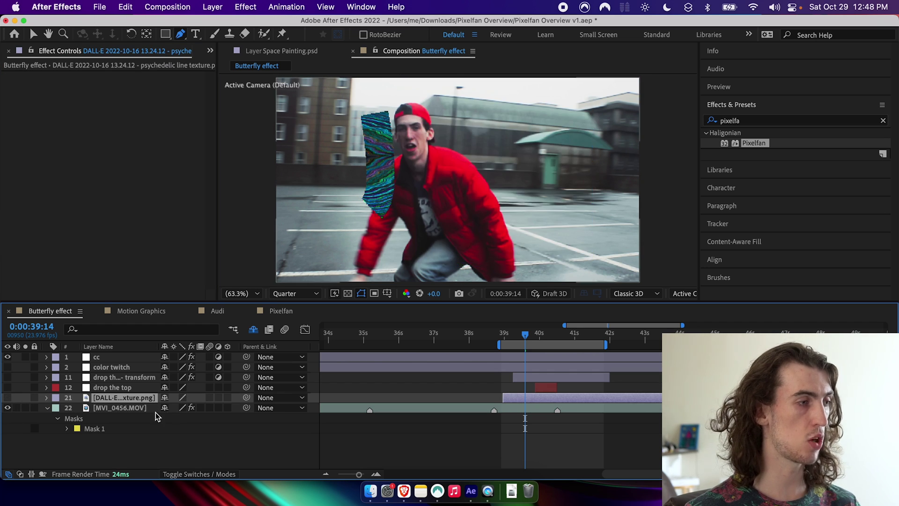
pyautogui.click(151, 409)
pyautogui.press('v')
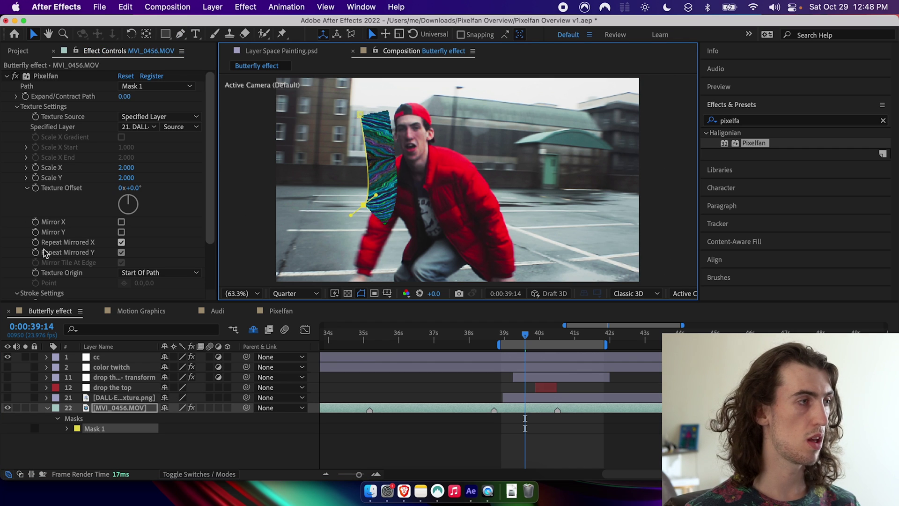
pyautogui.scroll(-3, 66, 220)
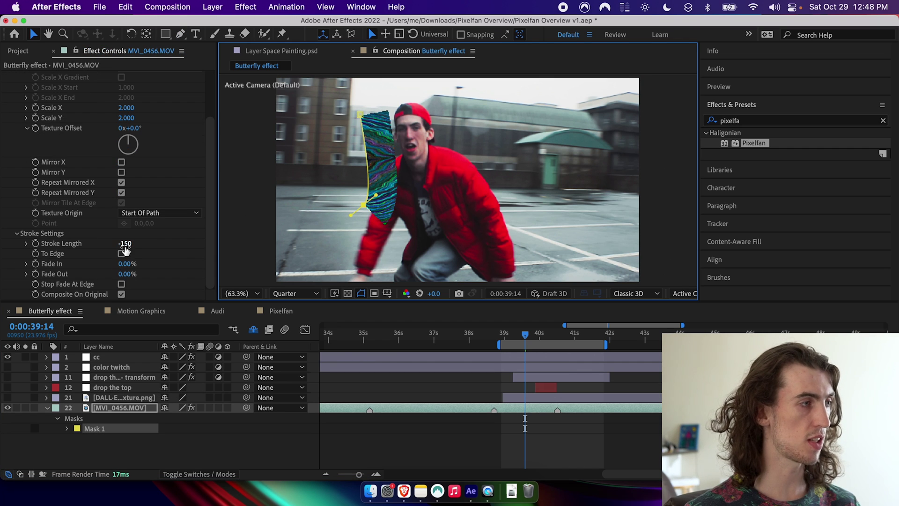
pyautogui.moveTo(124, 247)
pyautogui.mouseDown()
pyautogui.moveTo(150, 251)
pyautogui.moveTo(129, 253)
pyautogui.mouseUp()
# - Set preview resolution to Full, change Pixelfan's Scale X, and try the Mirror and Repeat Mirrored options
pyautogui.click(304, 294)
pyautogui.click(304, 327)
pyautogui.scroll(5, 134, 169)
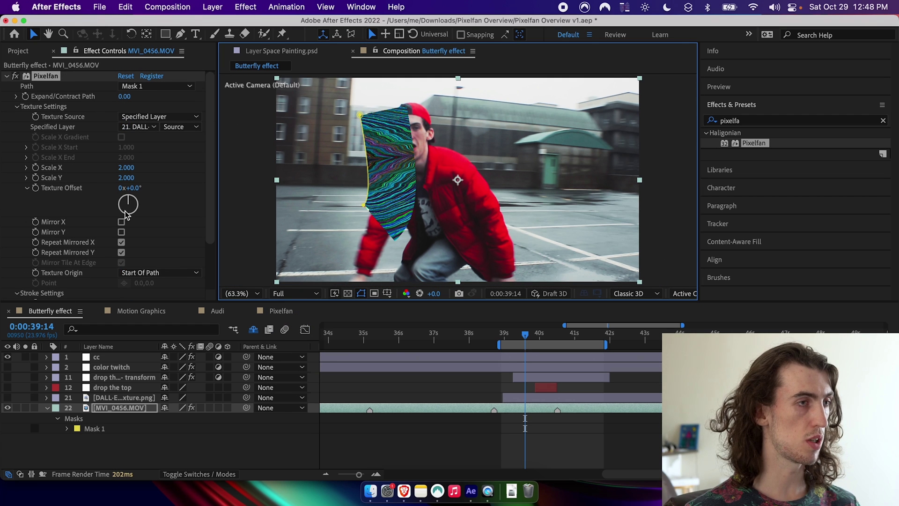
pyautogui.moveTo(125, 170)
pyautogui.mouseDown()
pyautogui.moveTo(144, 179)
pyautogui.moveTo(124, 186)
pyautogui.moveTo(159, 192)
pyautogui.moveTo(384, 188)
pyautogui.moveTo(309, 242)
pyautogui.mouseUp()
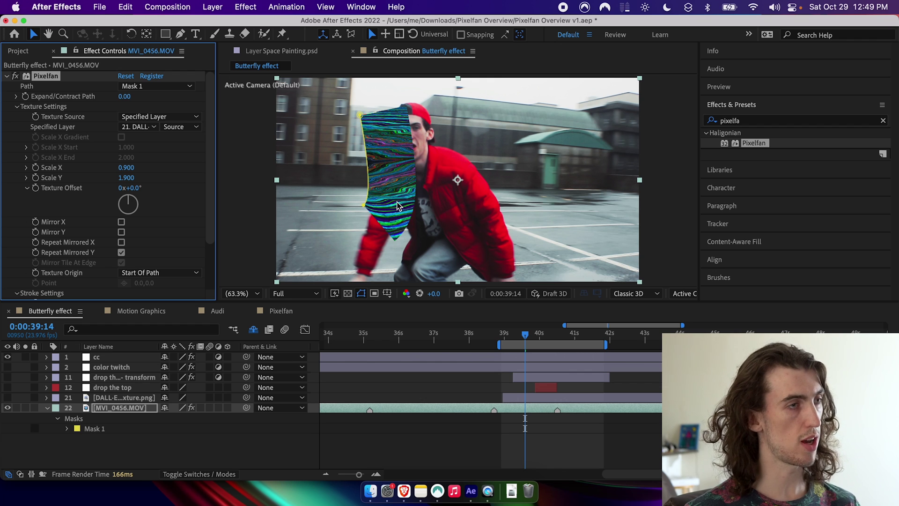
pyautogui.click(121, 253)
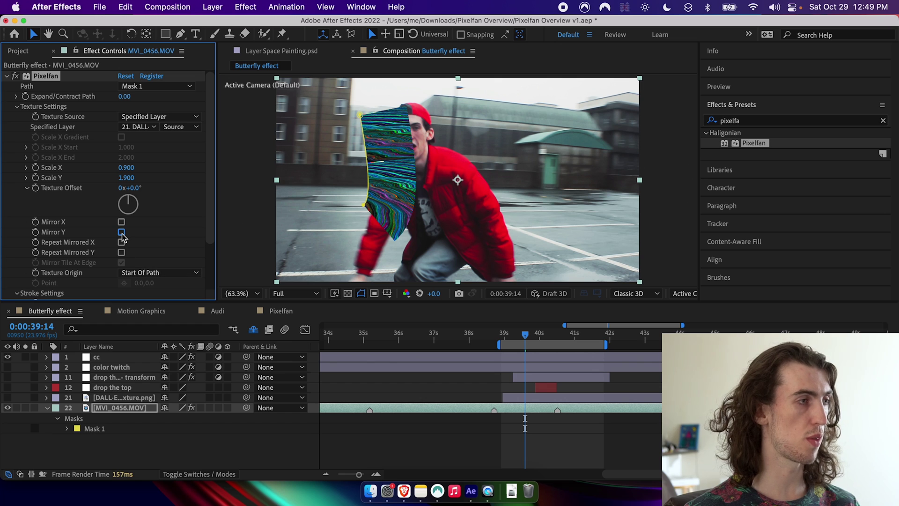
pyautogui.click(122, 234)
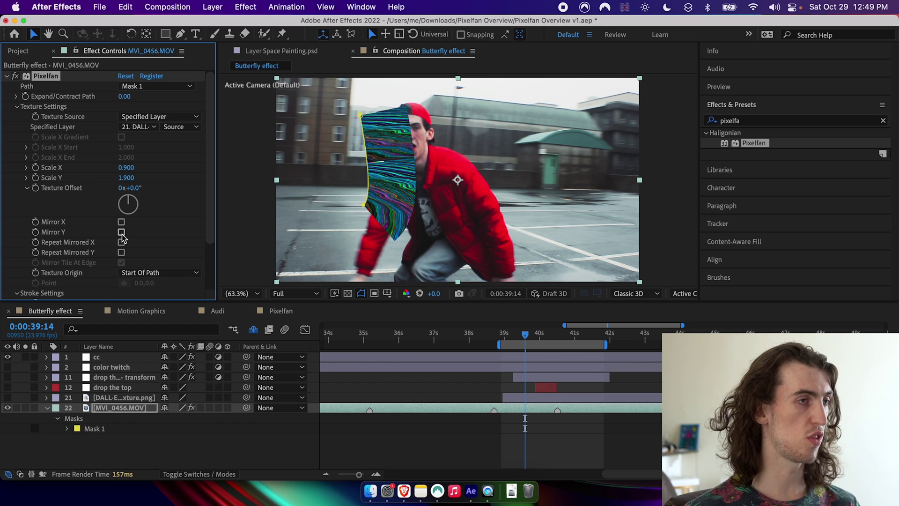
pyautogui.click(121, 222)
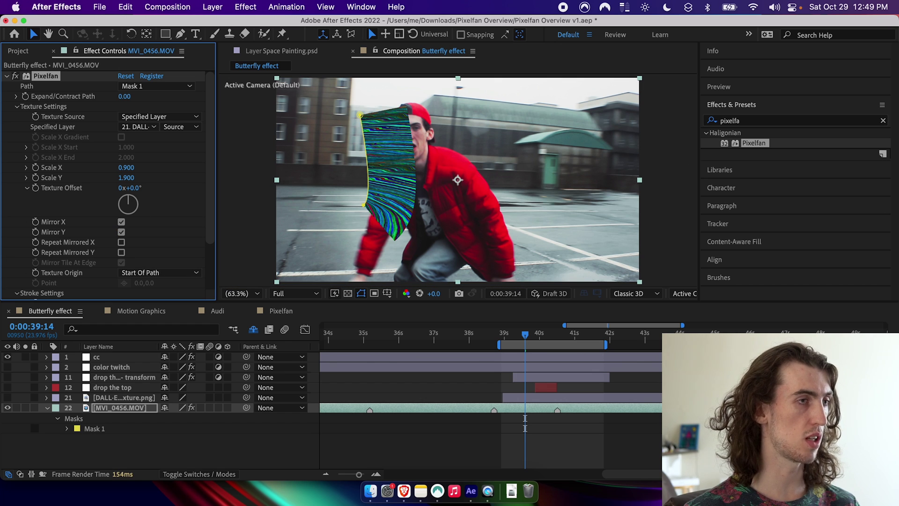
pyautogui.click(122, 222)
# - Adjust Pixelfan's Fade In/Out, then remove the Pixelfan effect from the footage
pyautogui.scroll(-3, 122, 225)
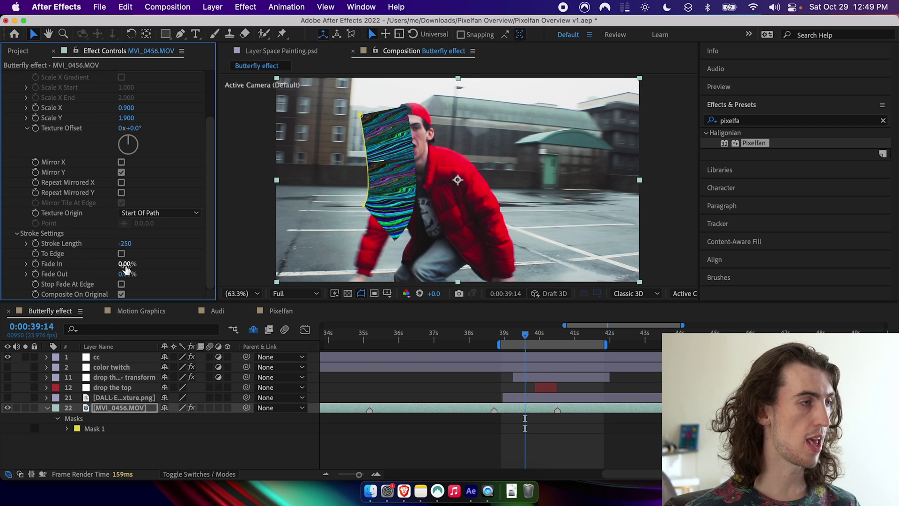
pyautogui.moveTo(159, 268)
pyautogui.mouseDown()
pyautogui.moveTo(187, 270)
pyautogui.moveTo(156, 280)
pyautogui.moveTo(249, 285)
pyautogui.moveTo(141, 283)
pyautogui.moveTo(123, 264)
pyautogui.mouseUp()
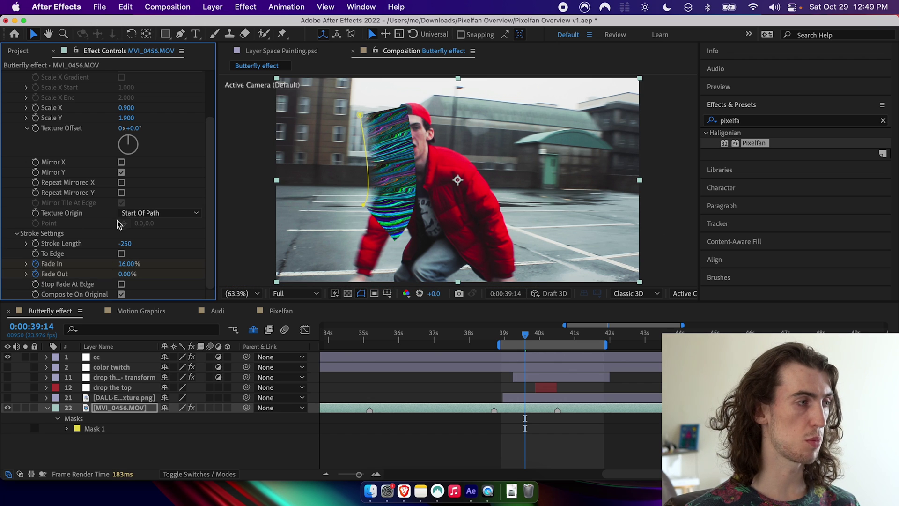
pyautogui.click(117, 407)
pyautogui.hotkey('ctrl', 'shift', 'e')
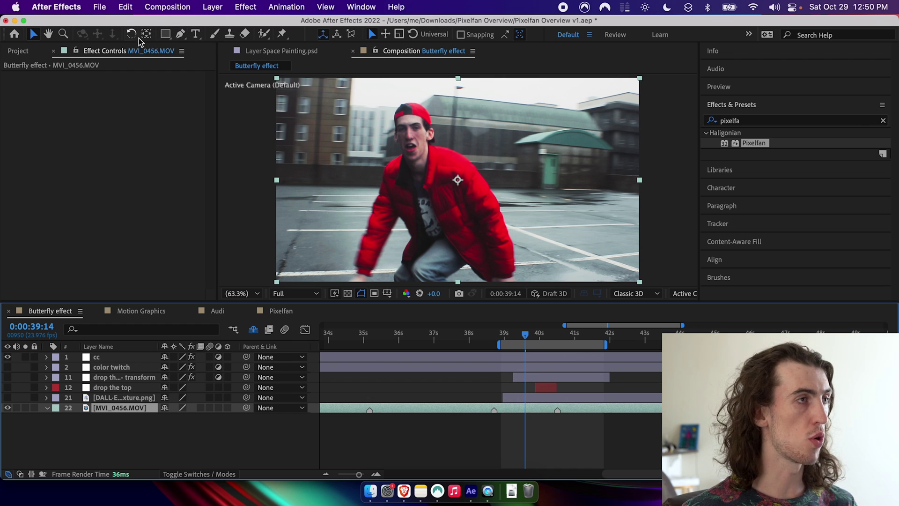
# - Paint a Roto Brush matte over the man in red on MVI_0456.MOV and propagate it forward through the clip
pyautogui.click(264, 34)
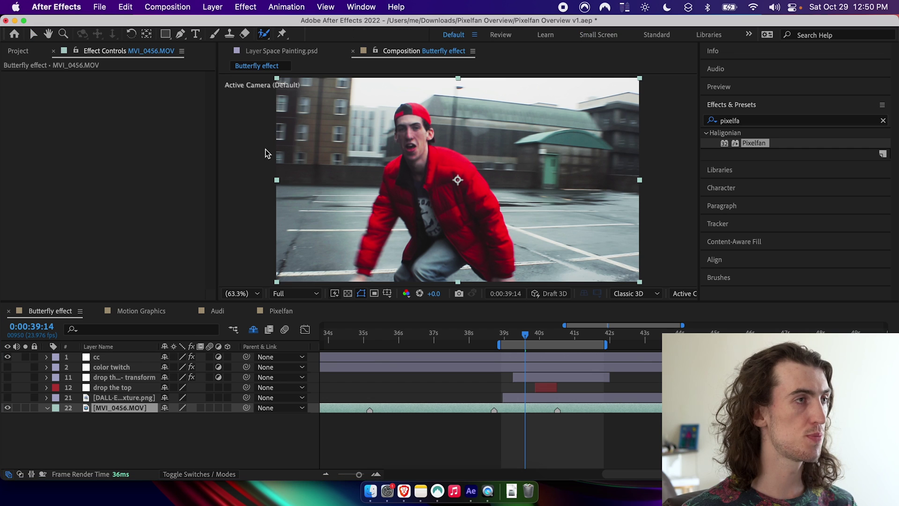
pyautogui.doubleClick(114, 409)
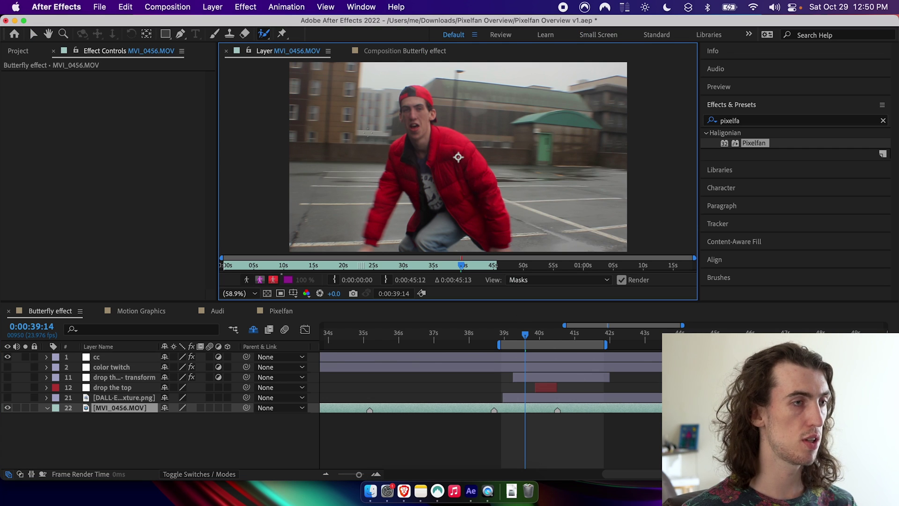
pyautogui.moveTo(415, 105); pyautogui.dragTo(416, 123)
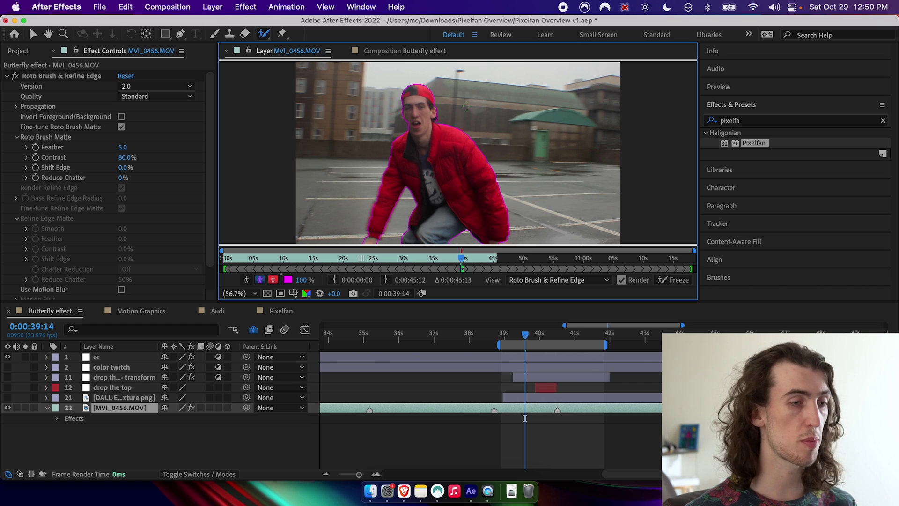
pyautogui.press('pagedown')
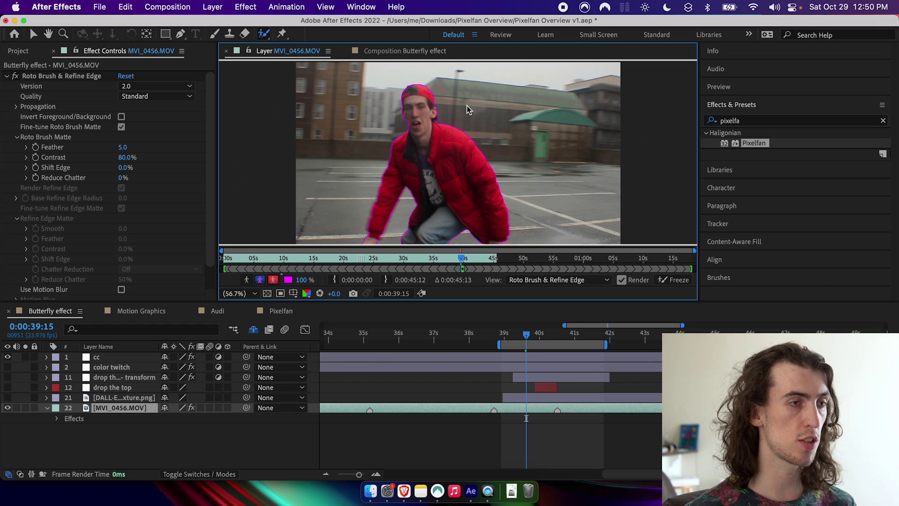
pyautogui.press('pagedown')
pyautogui.press('pagedown')
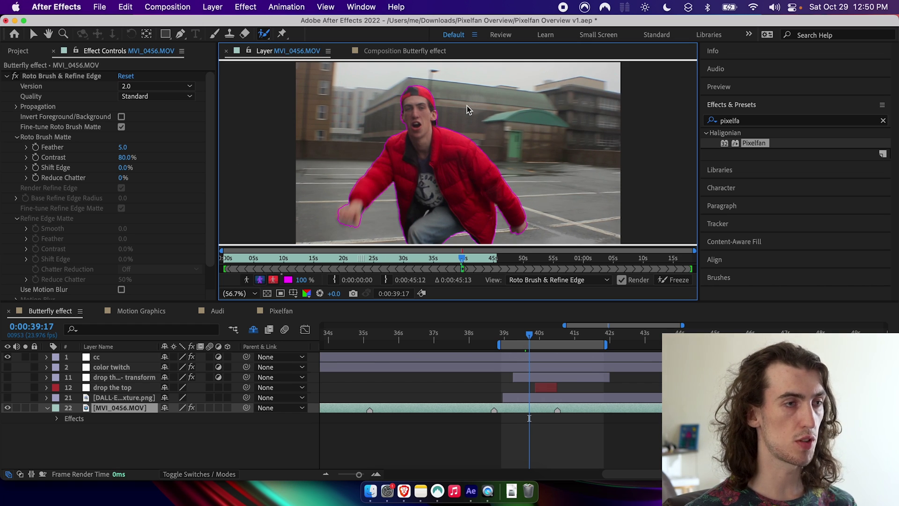
pyautogui.press('pagedown')
pyautogui.press('pagedown')
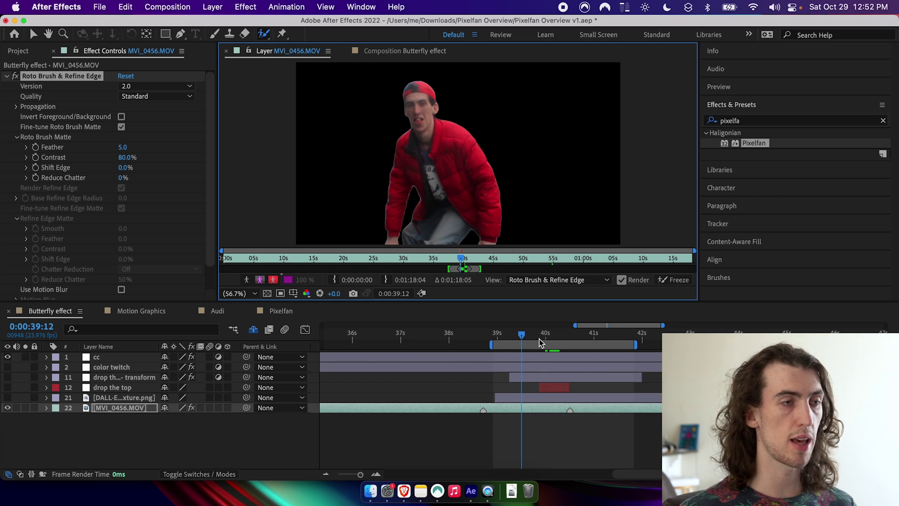
pyautogui.moveTo(539, 339); pyautogui.dragTo(575, 344)
pyautogui.click(407, 50)
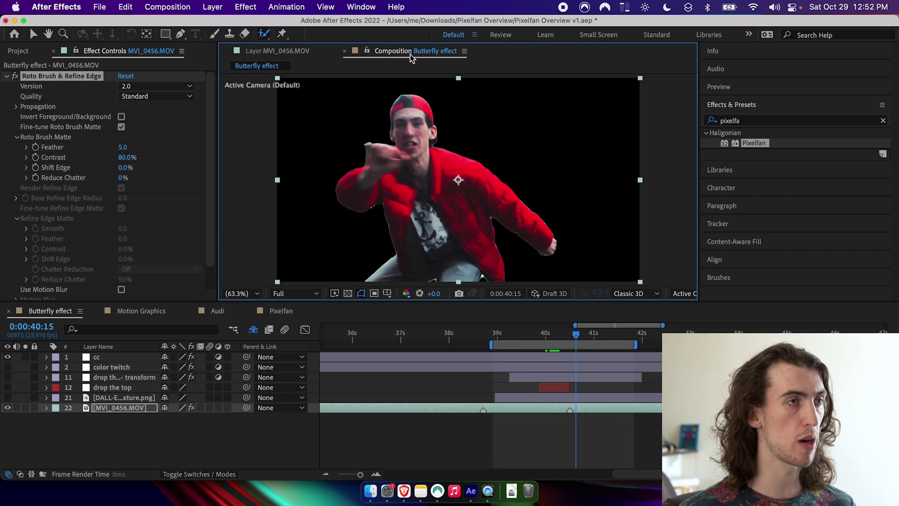
# - Run Layer > Auto-trace on MVI_0456.MOV using the Alpha channel over the Work Area
pyautogui.click(7, 77)
pyautogui.moveTo(556, 337)
pyautogui.mouseDown()
pyautogui.moveTo(543, 341)
pyautogui.moveTo(556, 342)
pyautogui.mouseUp()
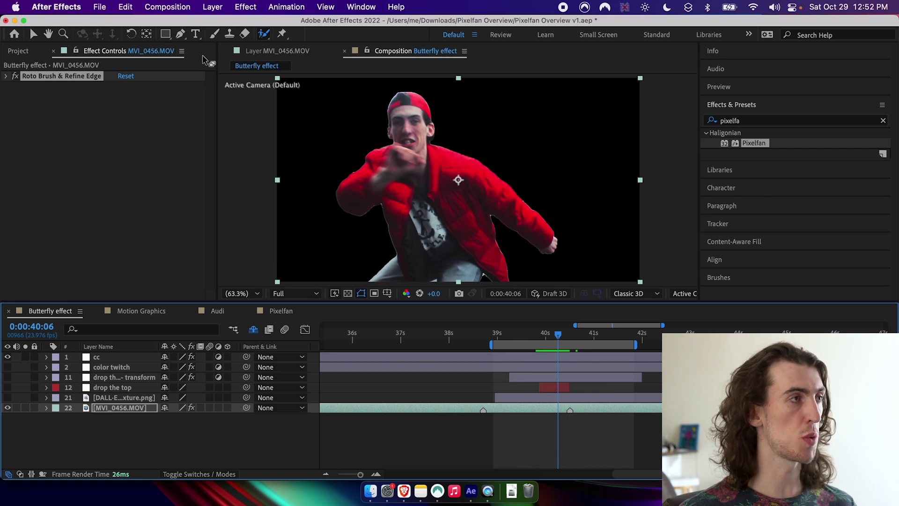
pyautogui.click(219, 7)
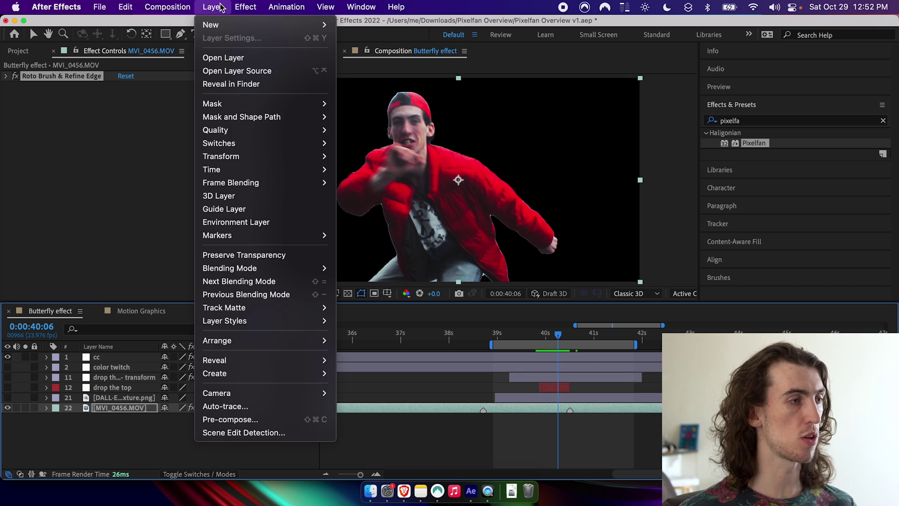
pyautogui.click(291, 407)
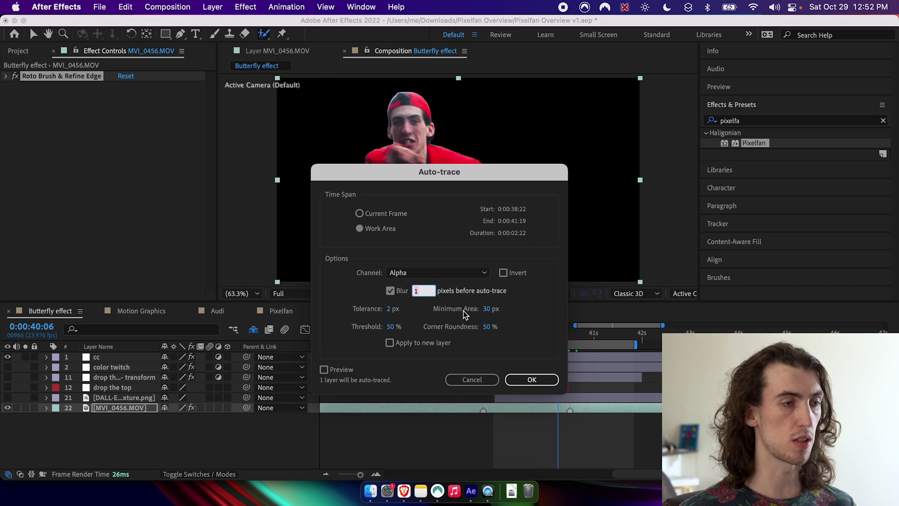
pyautogui.click(522, 379)
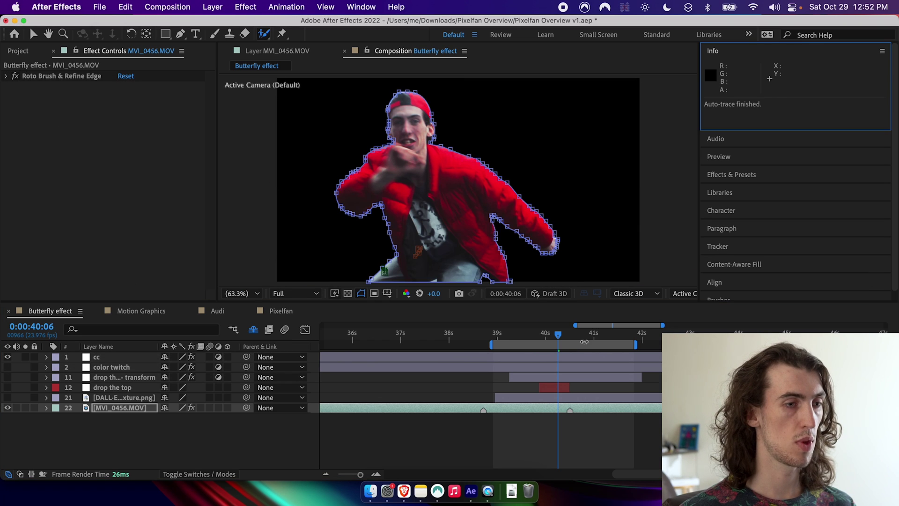
# - Turn off the Roto Brush & Refine Edge effect so the full street footage shows
pyautogui.moveTo(557, 336)
pyautogui.mouseDown()
pyautogui.moveTo(512, 340)
pyautogui.moveTo(549, 354)
pyautogui.moveTo(616, 356)
pyautogui.moveTo(489, 358)
pyautogui.mouseUp()
pyautogui.click(15, 77)
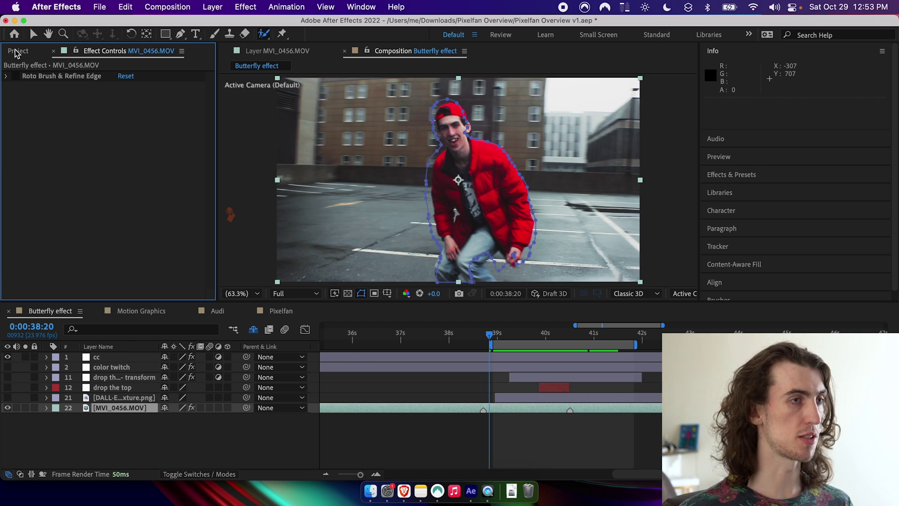
pyautogui.click(523, 335)
pyautogui.moveTo(525, 336); pyautogui.dragTo(540, 336)
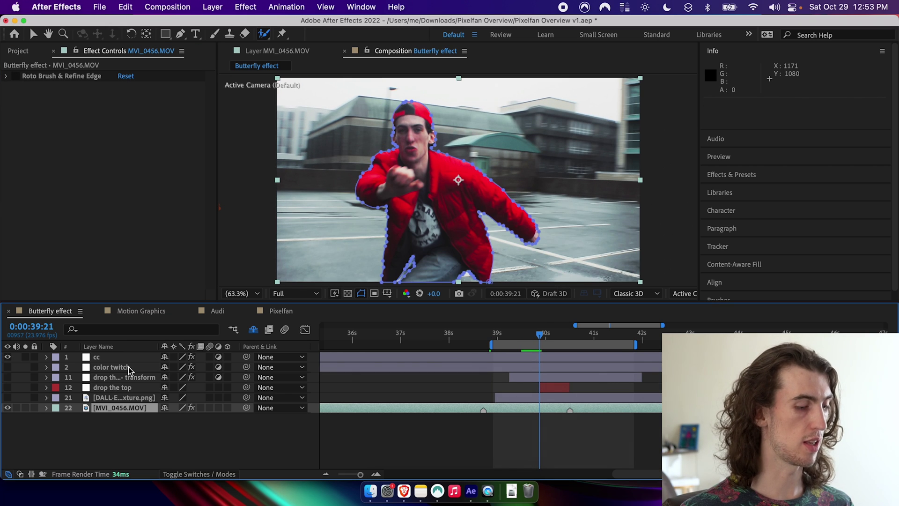
# - Preview Mask 1 in Add mode, then set it back to None and collapse the masks
pyautogui.press('m')
pyautogui.click(179, 418)
pyautogui.click(188, 401)
pyautogui.click(547, 336)
pyautogui.moveTo(547, 336)
pyautogui.mouseDown()
pyautogui.moveTo(572, 333)
pyautogui.moveTo(533, 337)
pyautogui.mouseUp()
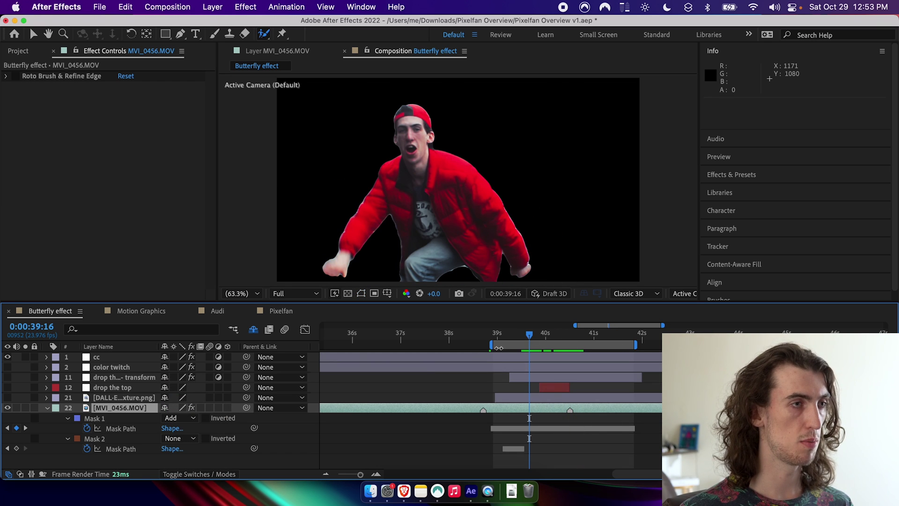
pyautogui.click(179, 418)
pyautogui.click(191, 388)
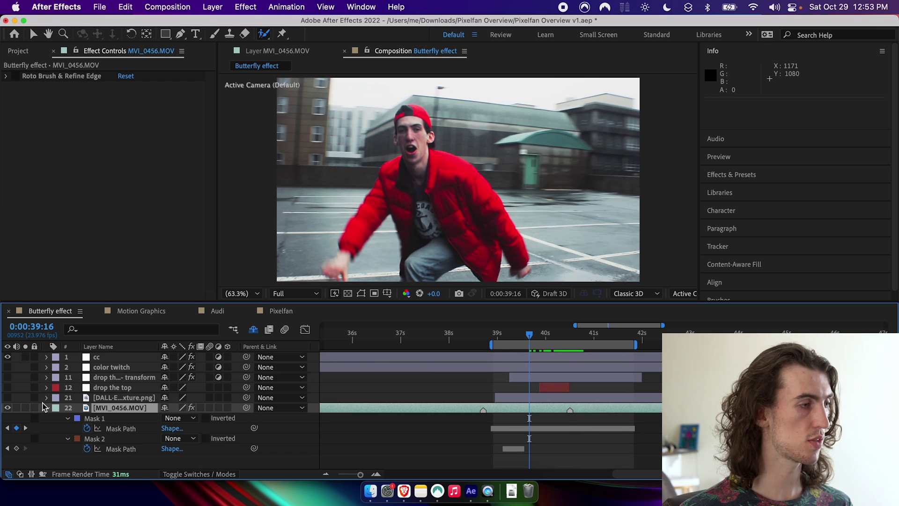
pyautogui.click(47, 410)
# - Apply Pixelfan to layer 22 with Path Mask 1 and the DALL·E texture as Specified Layer
pyautogui.click(755, 175)
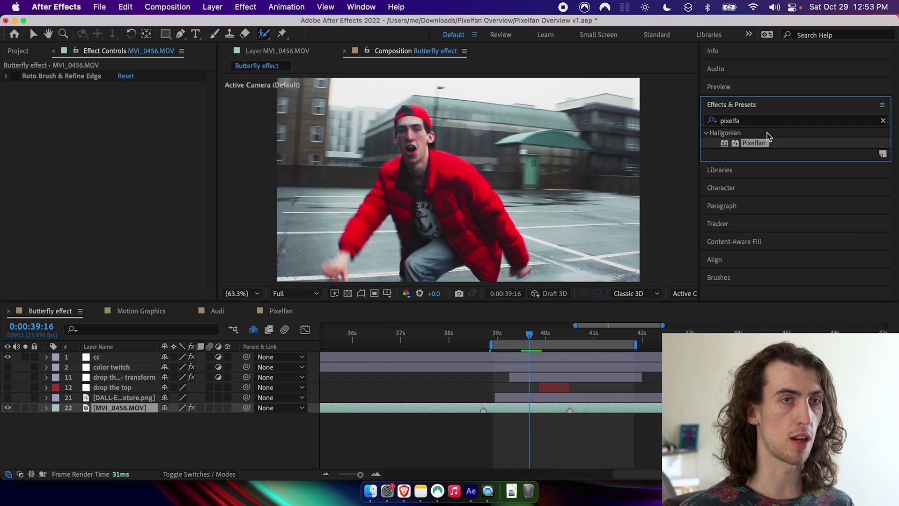
pyautogui.moveTo(725, 196); pyautogui.dragTo(531, 408)
pyautogui.click(159, 86)
pyautogui.click(150, 117)
pyautogui.click(141, 127)
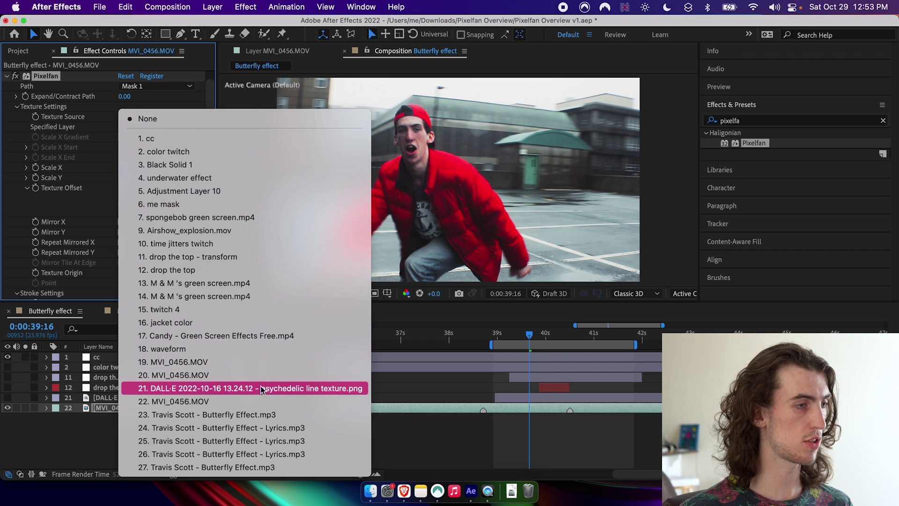
pyautogui.click(155, 388)
# - Lengthen Pixelfan's Stroke Length to 160 and preview the rings zoomed in at 40:11
pyautogui.scroll(-3, 159, 218)
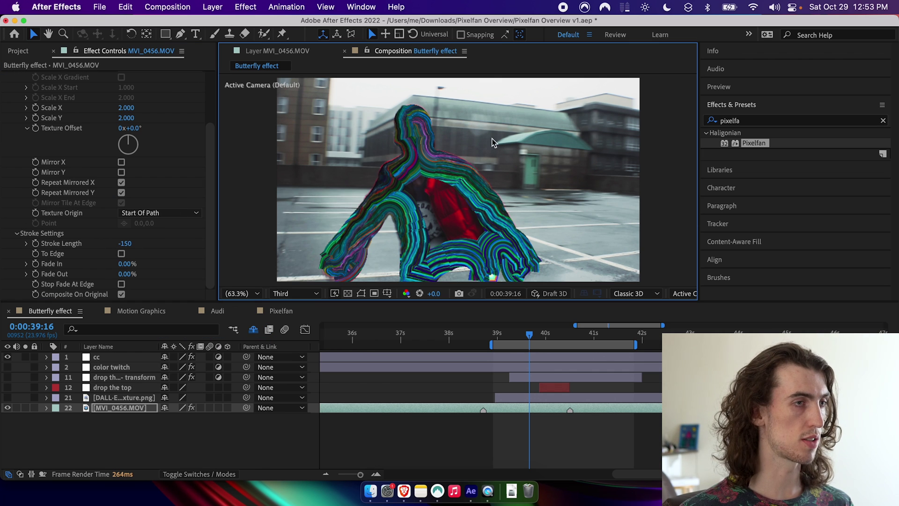
pyautogui.click(496, 149)
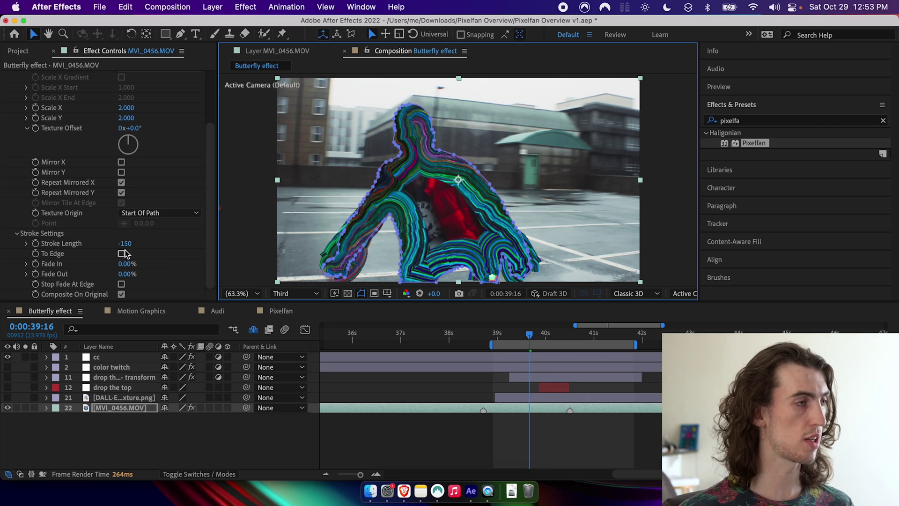
pyautogui.moveTo(124, 243); pyautogui.dragTo(144, 242)
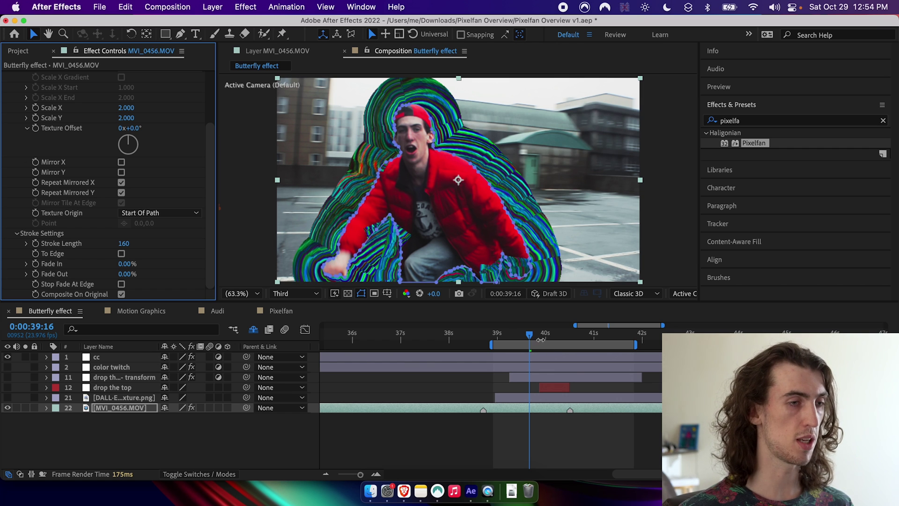
pyautogui.moveTo(541, 339); pyautogui.dragTo(568, 339)
pyautogui.press('z')
pyautogui.click(441, 154)
pyautogui.scroll(3, 460, 179)
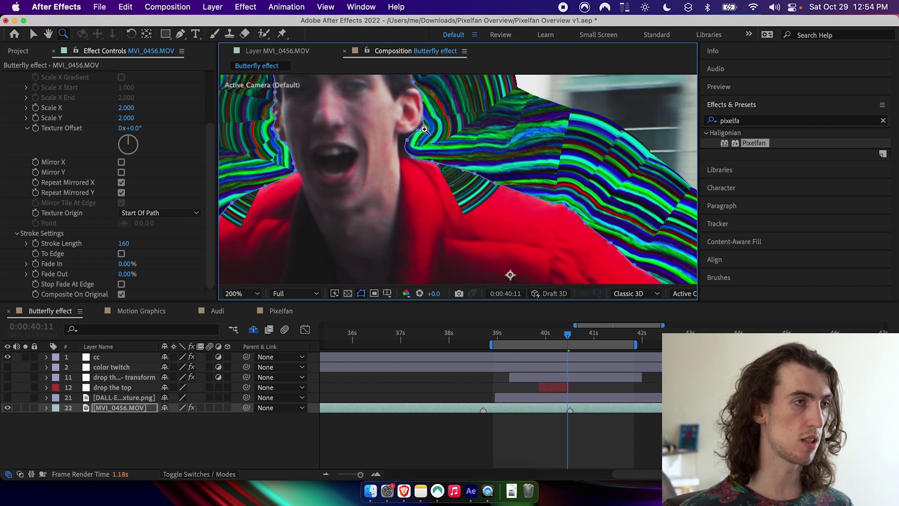
pyautogui.press('v')
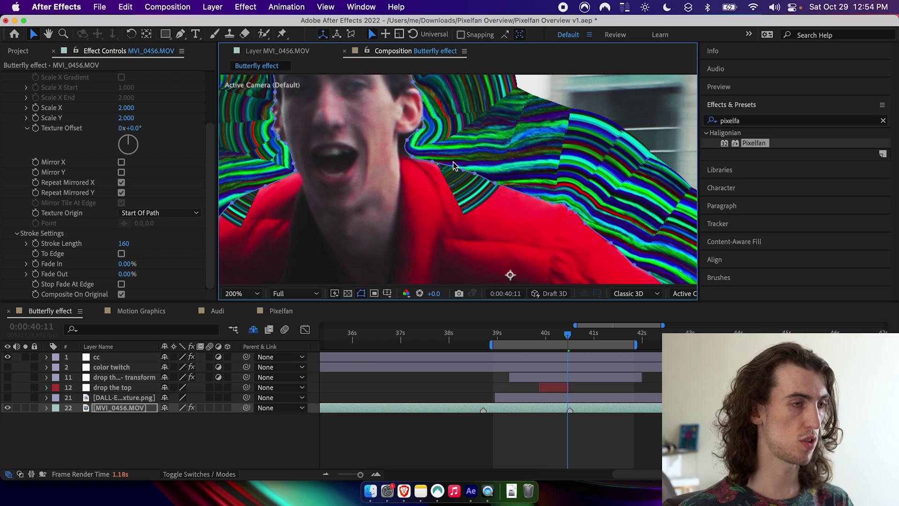
pyautogui.hotkey('shift', '/')
# - Duplicate the MVI_0456.MOV layer and delete Pixelfan from the top copy
pyautogui.click(131, 408)
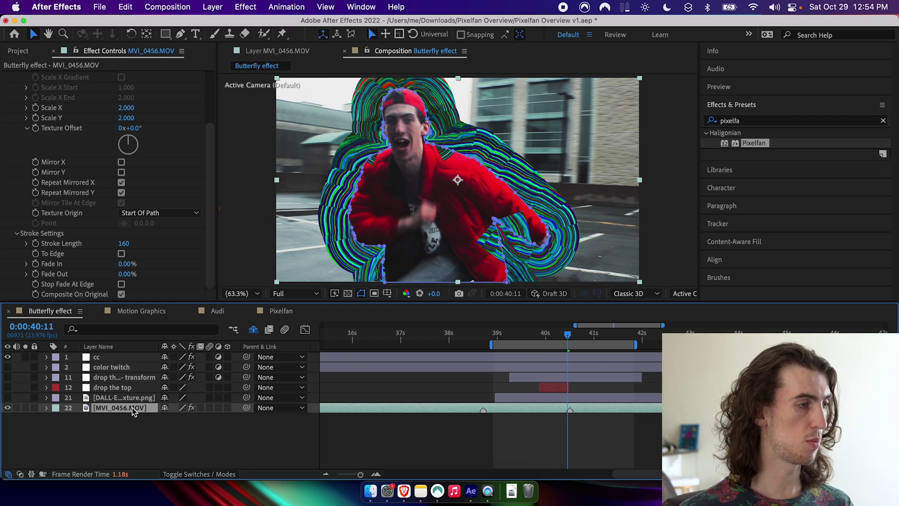
pyautogui.press('super+d')
pyautogui.press('capslock')
pyautogui.click(47, 83)
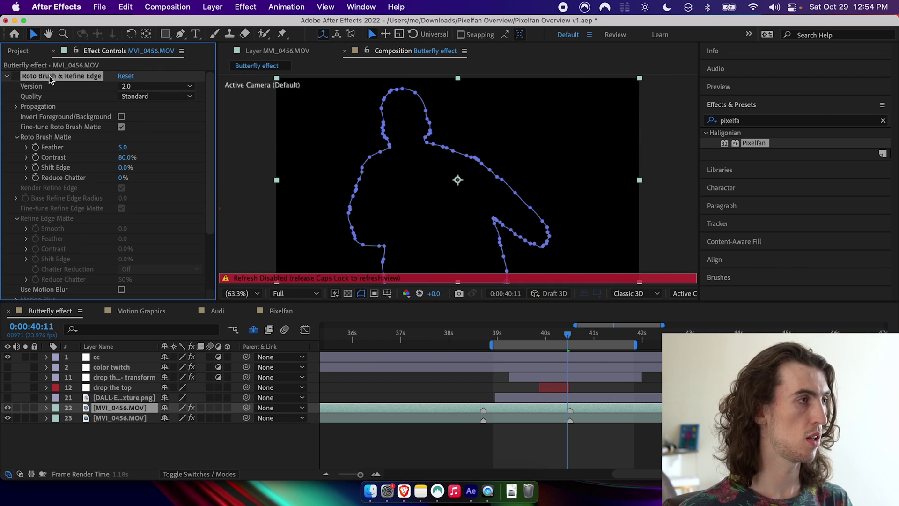
pyautogui.scroll(-5, 47, 82)
pyautogui.scroll(3, 44, 85)
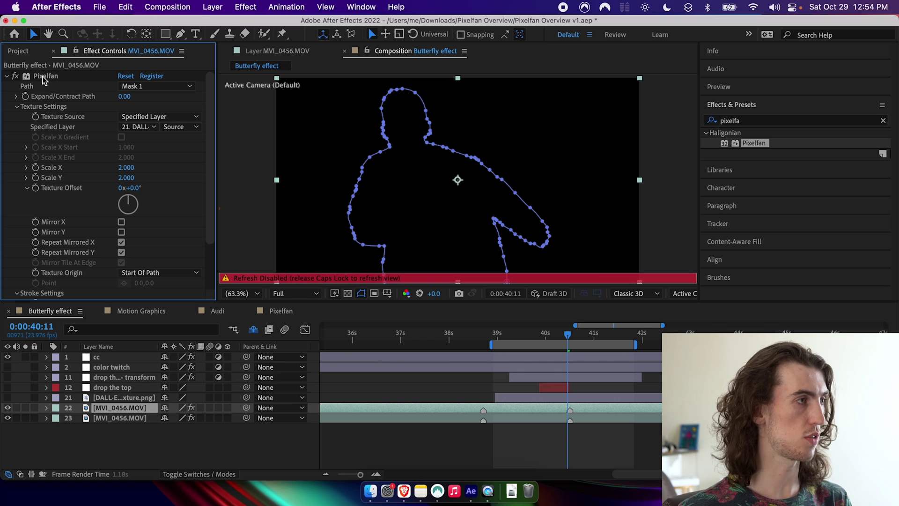
pyautogui.click(41, 75)
pyautogui.press('Delete')
pyautogui.press('capslock')
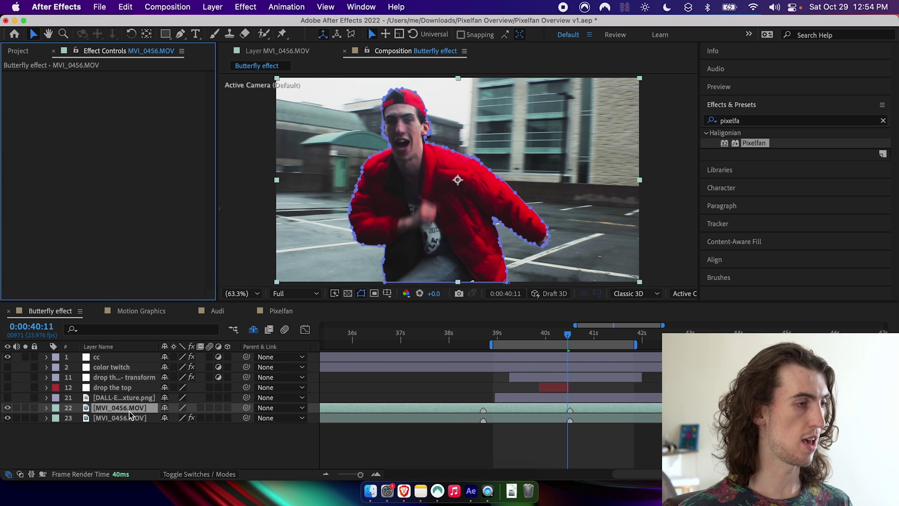
# - Set the top copy's Mask 1 to Add and Mask 2 to Subtract, with preview resolution at Third
pyautogui.press('m')
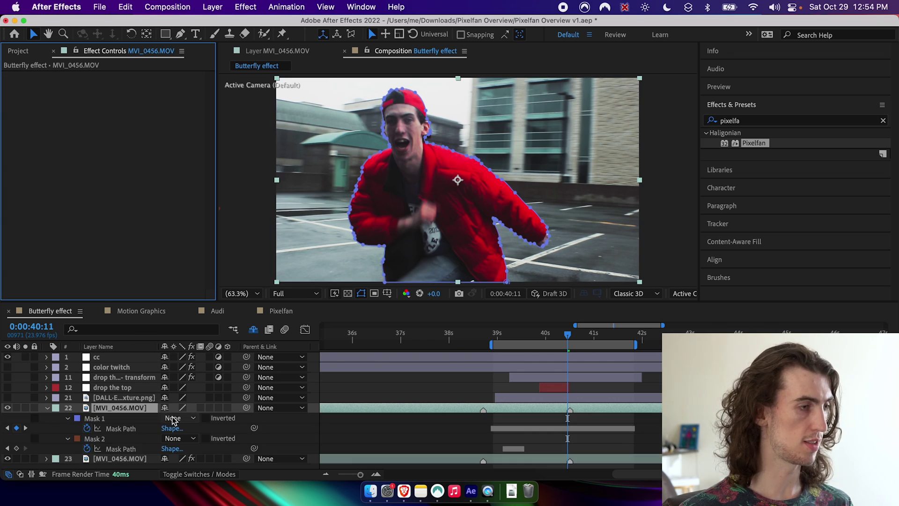
pyautogui.click(174, 417)
pyautogui.click(175, 402)
pyautogui.click(551, 338)
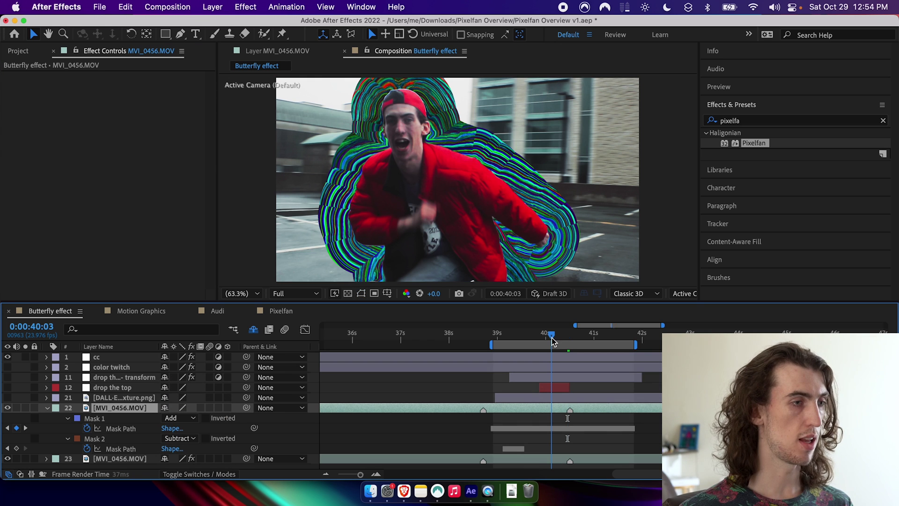
pyautogui.press('super+alt+shift+j')
pyautogui.moveTo(552, 338); pyautogui.dragTo(603, 347)
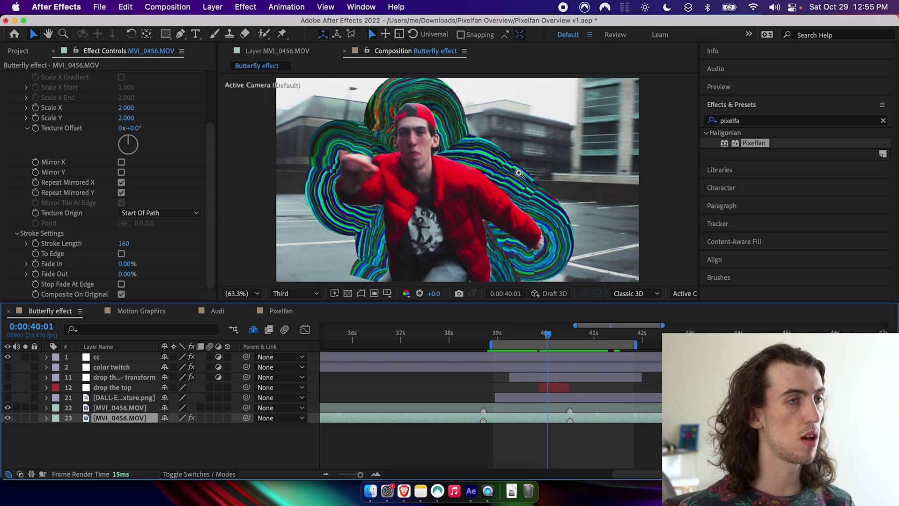
# - Set Pixelfan's Fade Out to 0.50%
pyautogui.press('z')
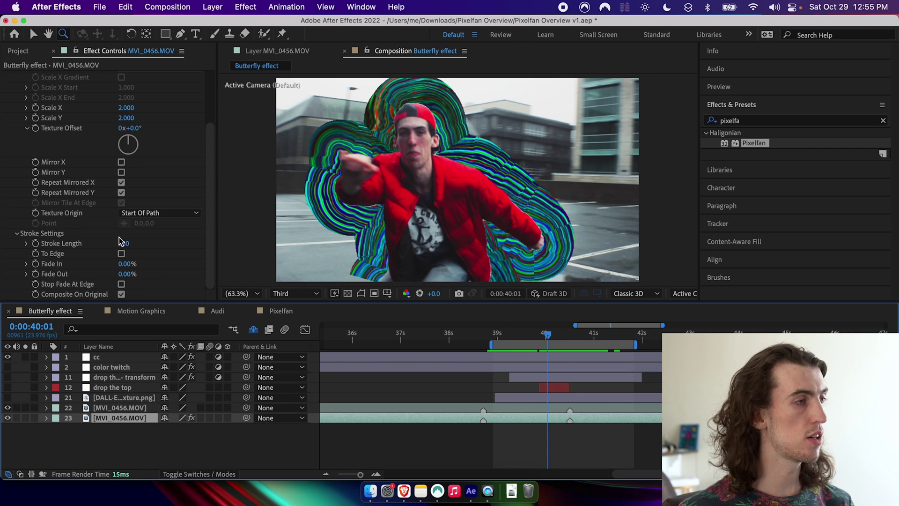
pyautogui.click(128, 274)
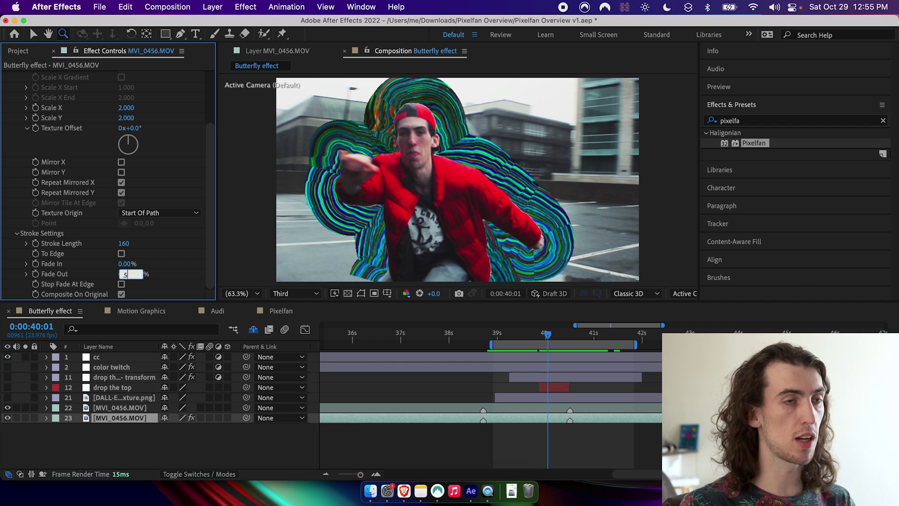
pyautogui.press('Return')
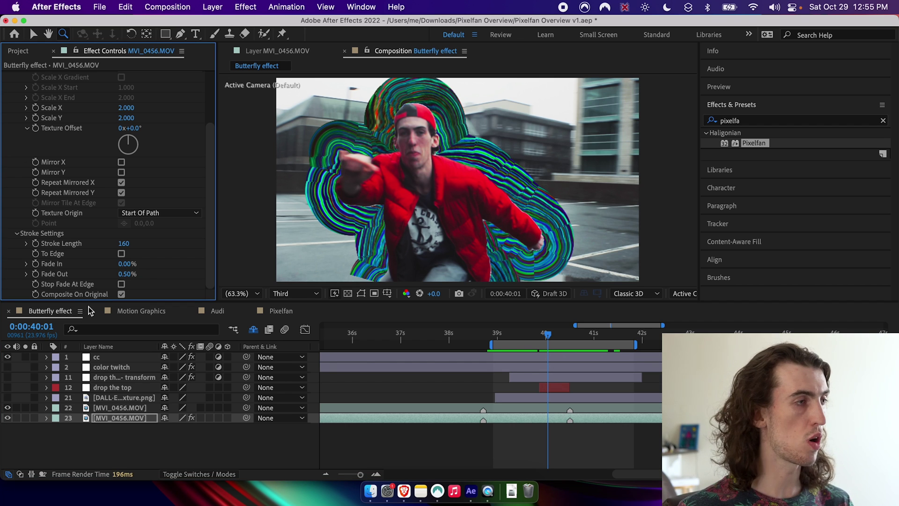
# - Scale the Pixelfan texture to 1.700 by 3.200
pyautogui.scroll(5, 170, 219)
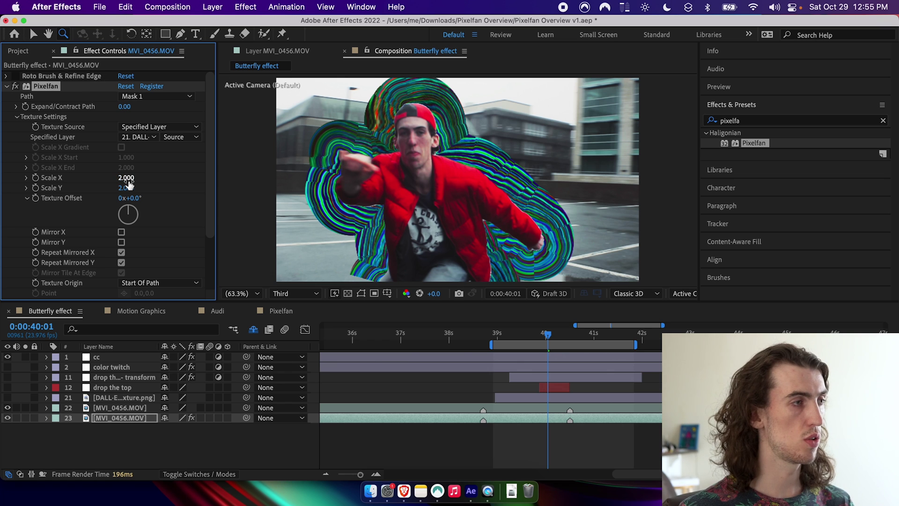
pyautogui.moveTo(127, 178); pyautogui.dragTo(129, 186)
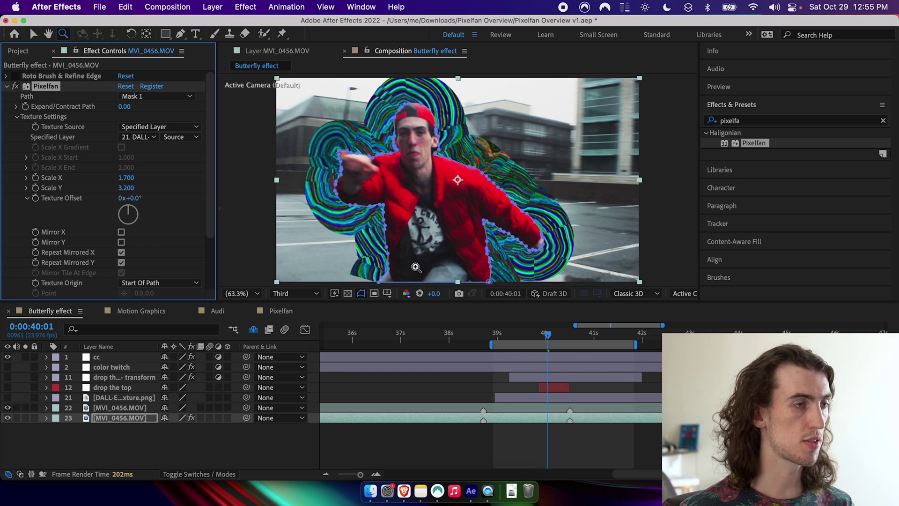
pyautogui.press('v')
pyautogui.click(377, 280)
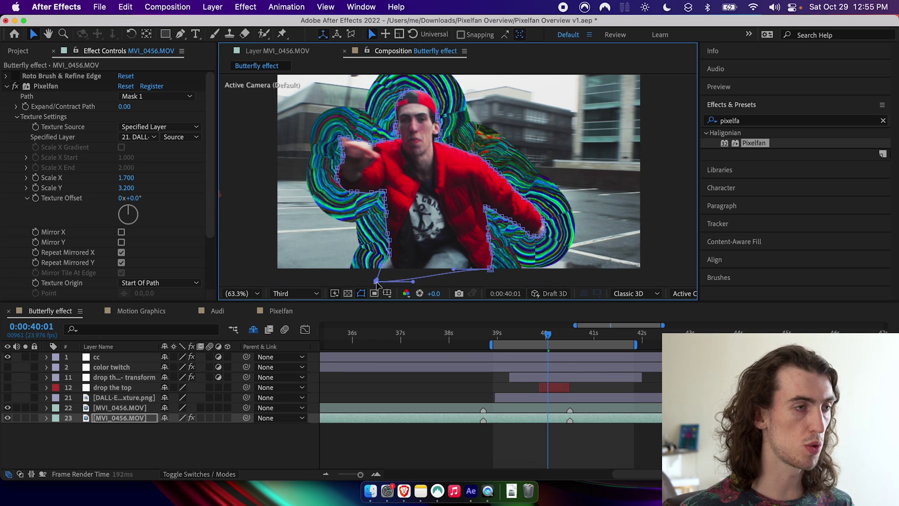
pyautogui.click(414, 252)
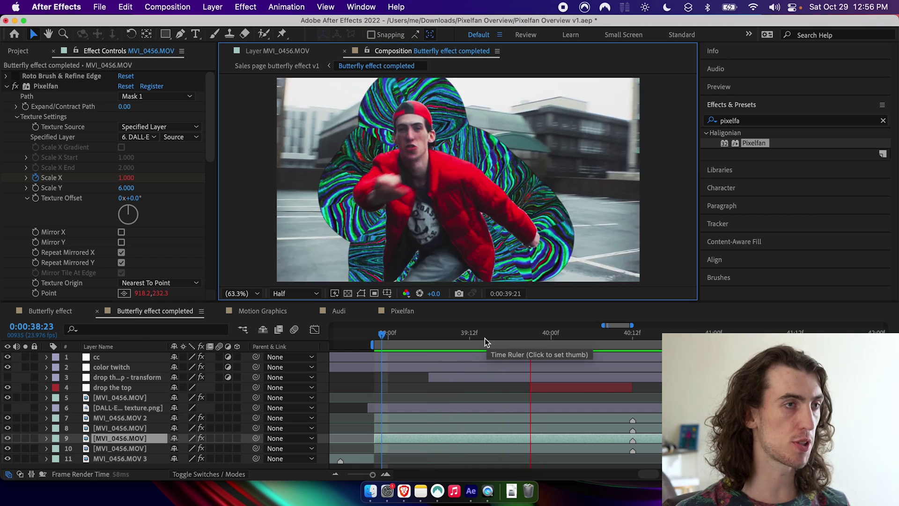
# - At 40:00, switch Pixelfan's Texture Origin from Nearest To Point to Start Of Path
pyautogui.moveTo(484, 338); pyautogui.dragTo(551, 339)
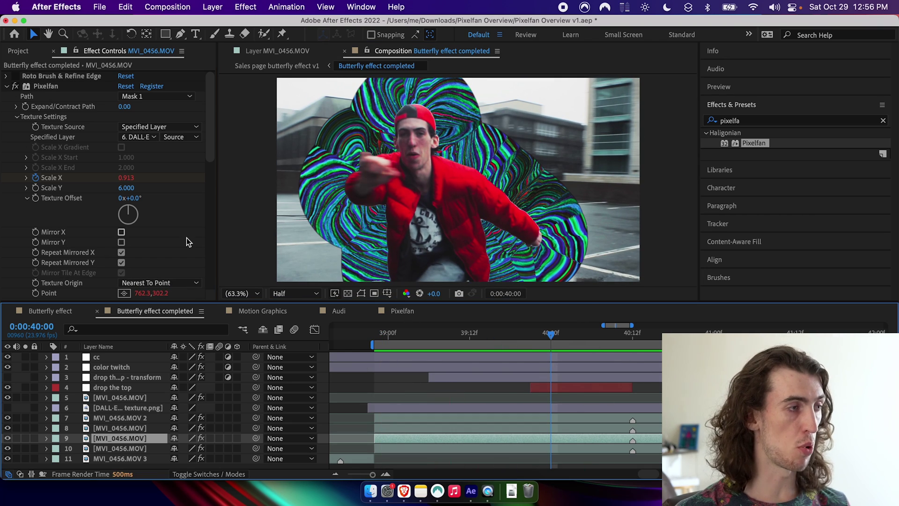
pyautogui.click(37, 294)
pyautogui.click(159, 283)
pyautogui.click(171, 297)
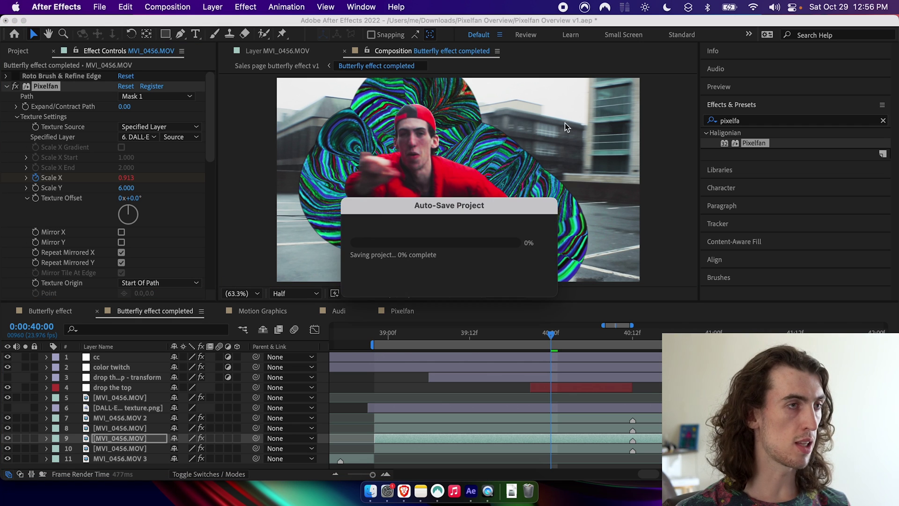
pyautogui.click(456, 170)
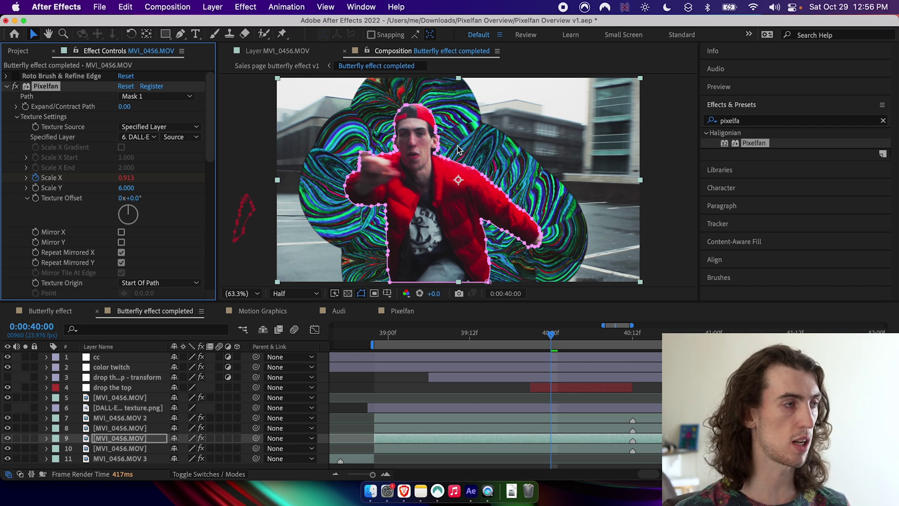
# - Set Texture Origin to Nearest To Point and place the effect point in the frame
pyautogui.scroll(-5, 141, 243)
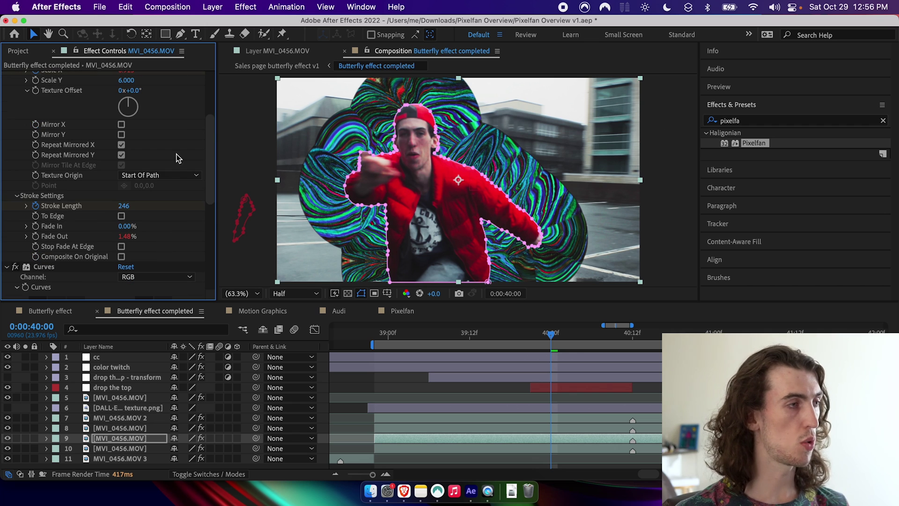
pyautogui.click(147, 176)
pyautogui.press('Return')
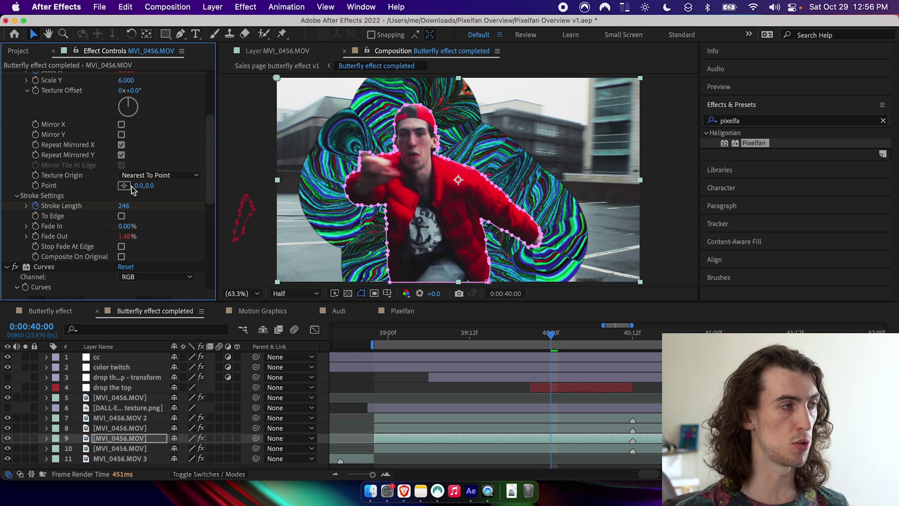
pyautogui.click(125, 185)
pyautogui.click(477, 156)
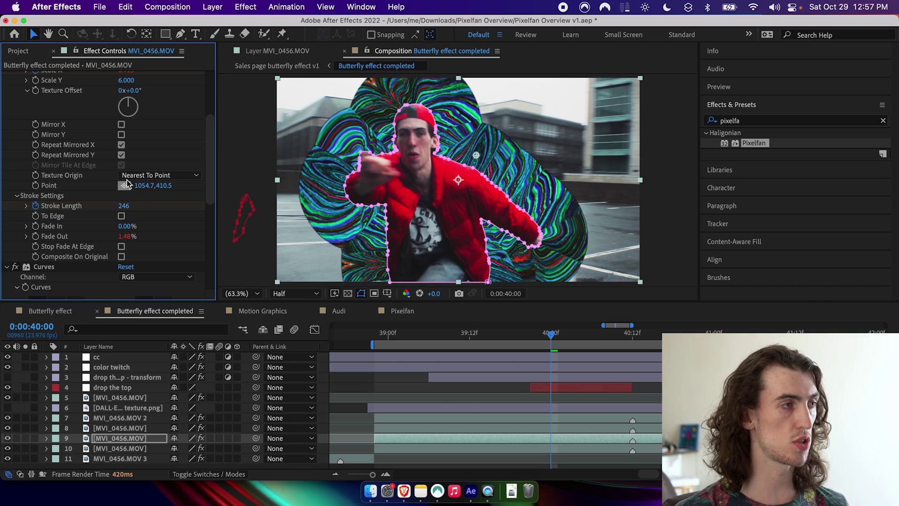
pyautogui.moveTo(477, 157)
pyautogui.mouseDown()
pyautogui.moveTo(509, 194)
pyautogui.moveTo(502, 178)
pyautogui.moveTo(496, 183)
pyautogui.mouseUp()
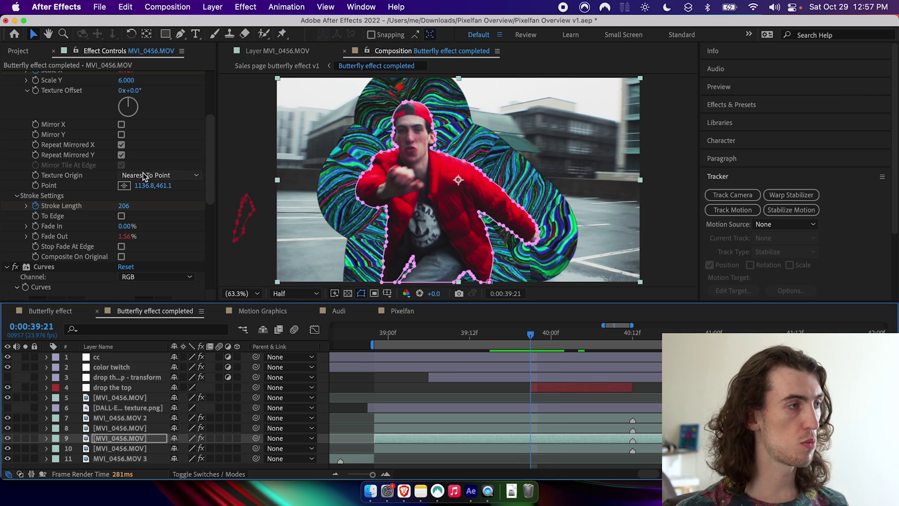
# - Reposition the Pixelfan point onto the subject's face at 720.0,337.9
pyautogui.click(142, 175)
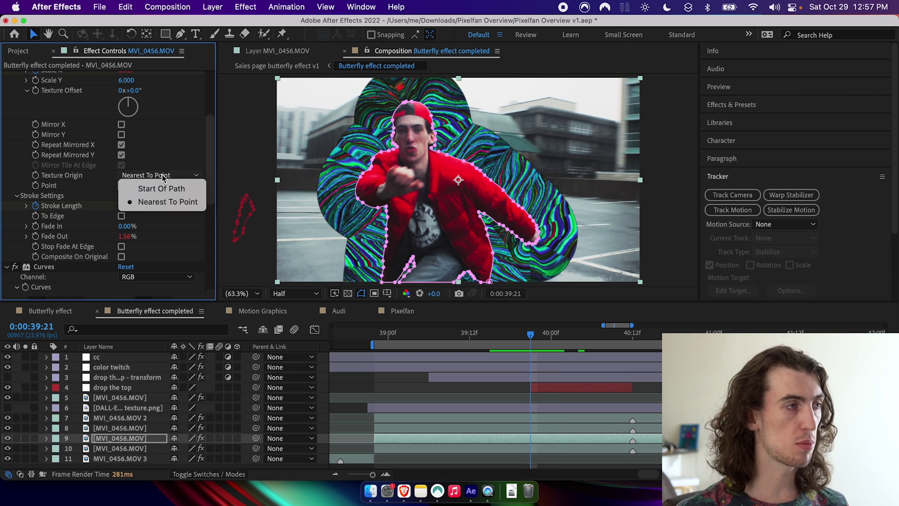
pyautogui.click(159, 201)
pyautogui.click(124, 186)
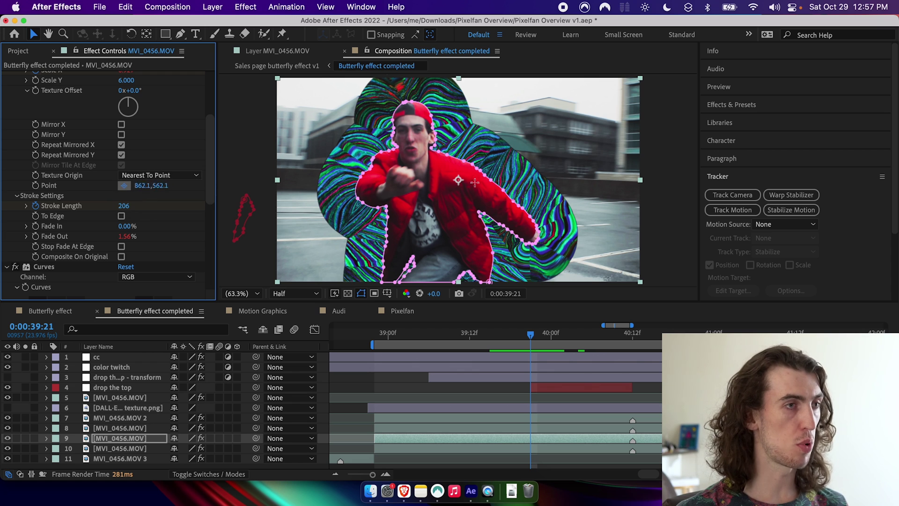
pyautogui.click(413, 141)
pyautogui.moveTo(533, 338); pyautogui.dragTo(509, 340)
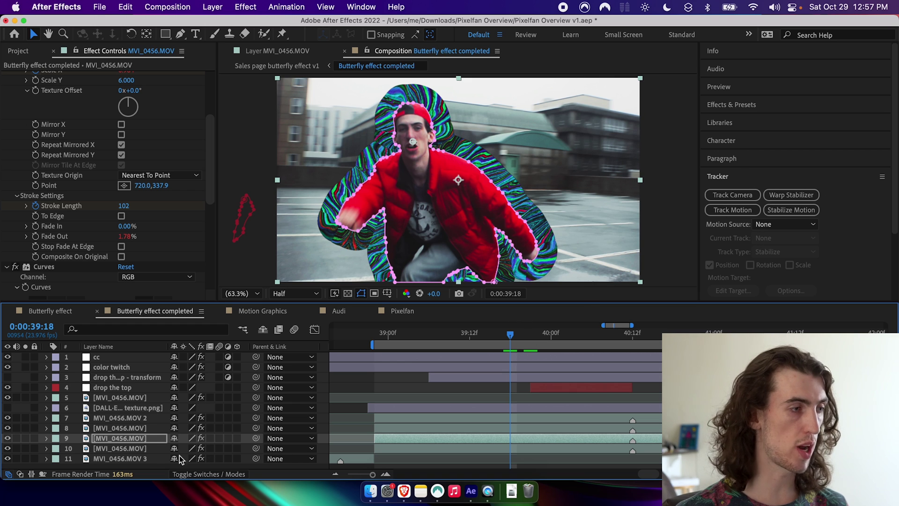
# - Select Tracker 1 and place Track Point 1 on the man's face at the layer in-point
pyautogui.doubleClick(143, 441)
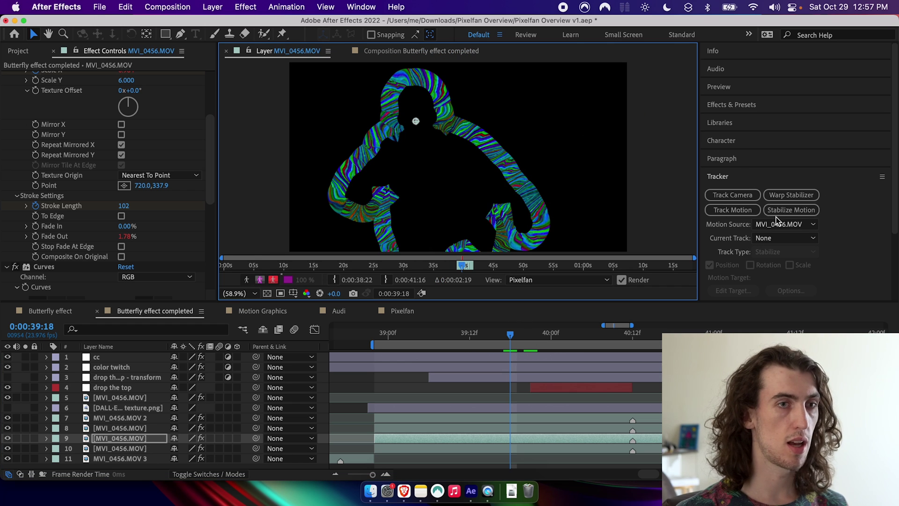
pyautogui.click(798, 239)
pyautogui.click(797, 270)
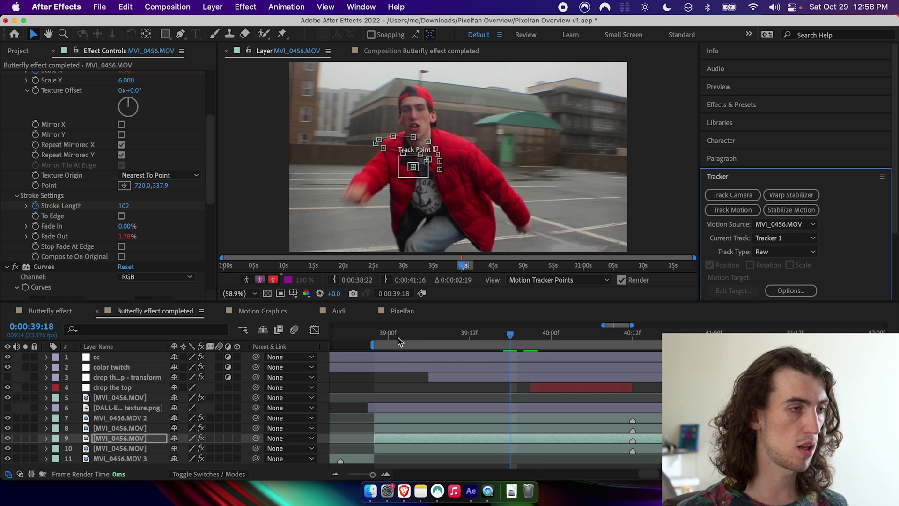
pyautogui.press('i')
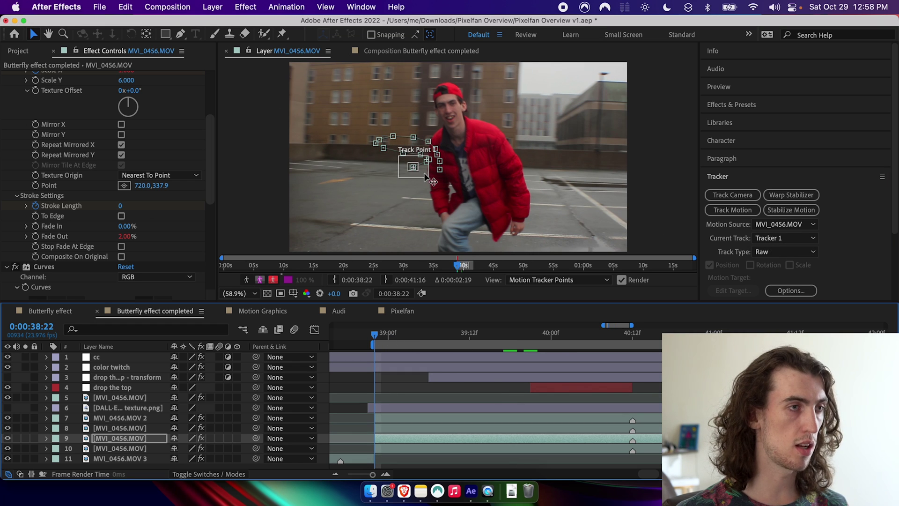
pyautogui.moveTo(426, 176); pyautogui.dragTo(459, 120)
# - Analyze the face track forward through 0:00:41:16 and nudge the track point back onto the face
pyautogui.scroll(3, 459, 120)
pyautogui.scroll(-2, 793, 281)
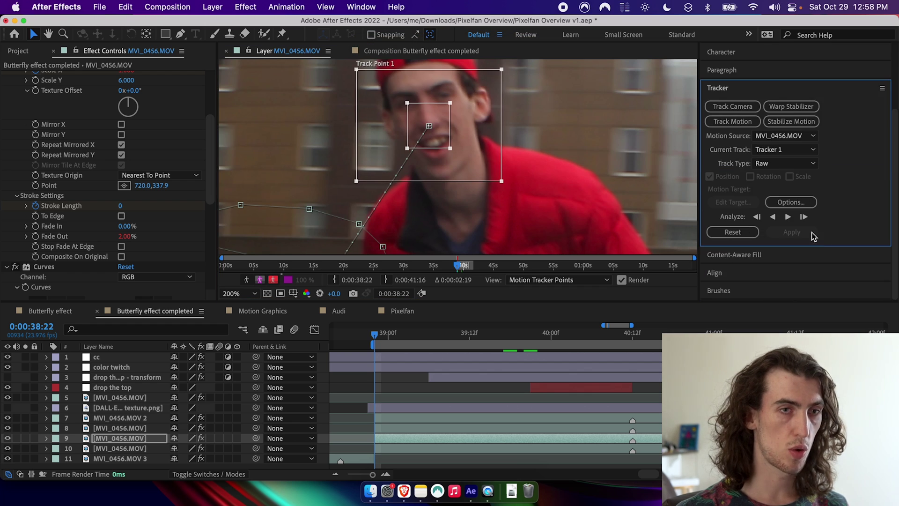
pyautogui.click(789, 217)
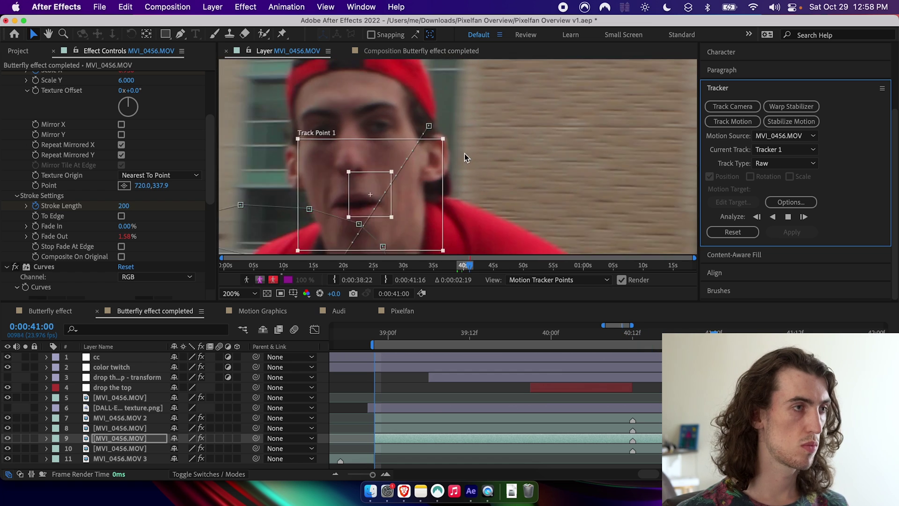
pyautogui.press('pagedown')
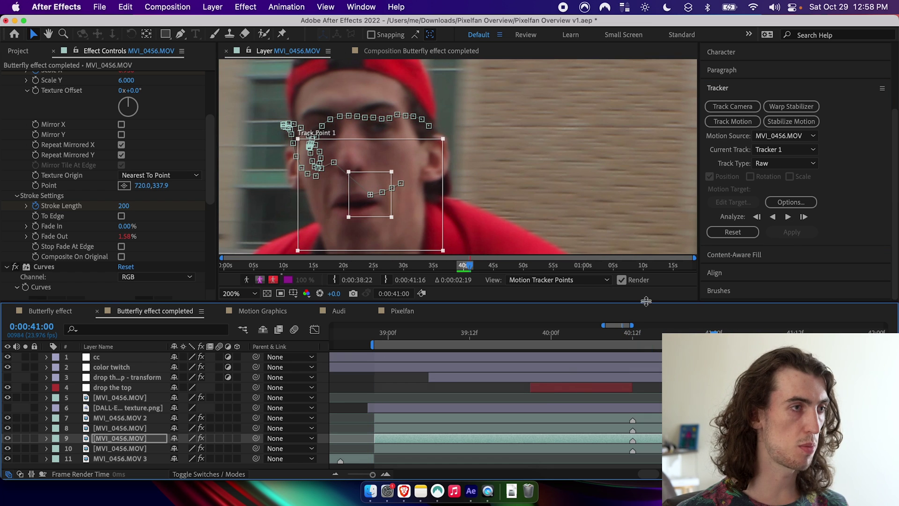
pyautogui.moveTo(377, 178); pyautogui.dragTo(354, 151)
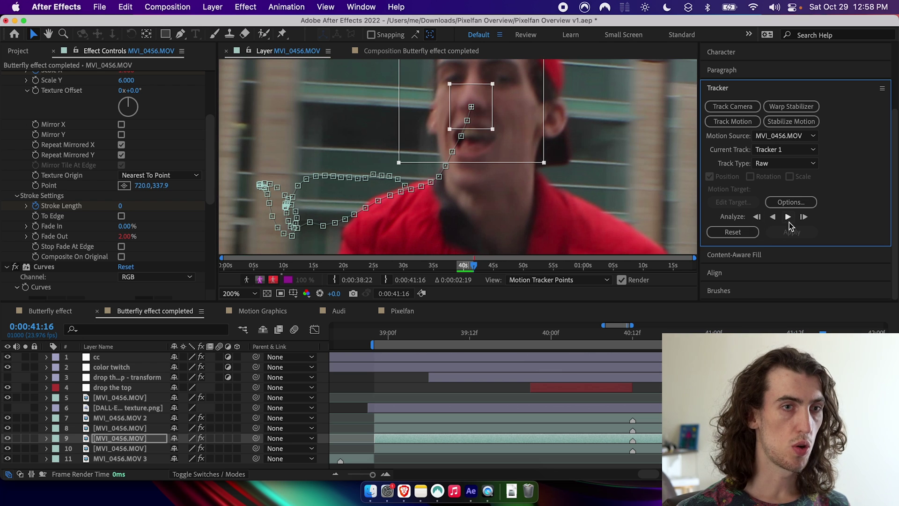
# - Pick-whip Pixelfan's Point expression to Track Point 1 Feature Center on layer 9 and preview
pyautogui.click(420, 52)
pyautogui.press('u')
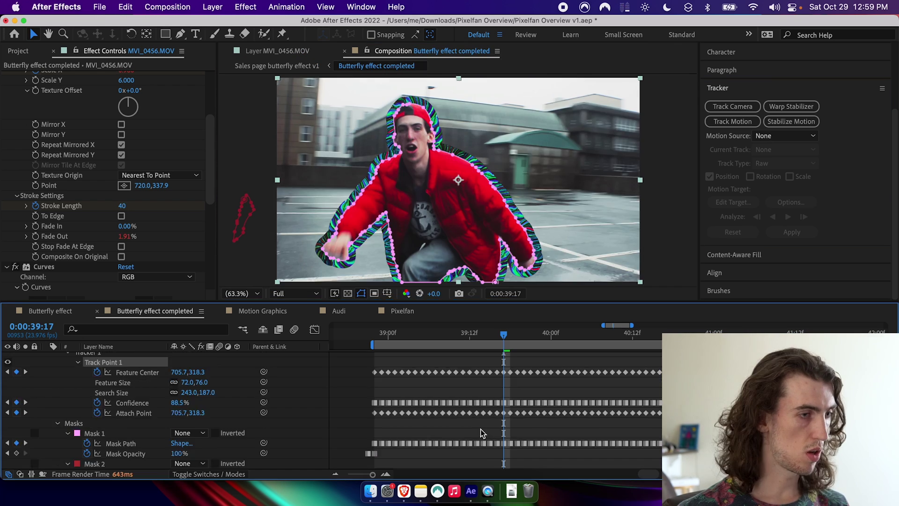
pyautogui.scroll(3, 480, 429)
pyautogui.moveTo(495, 331); pyautogui.dragTo(415, 339)
pyautogui.click(146, 364)
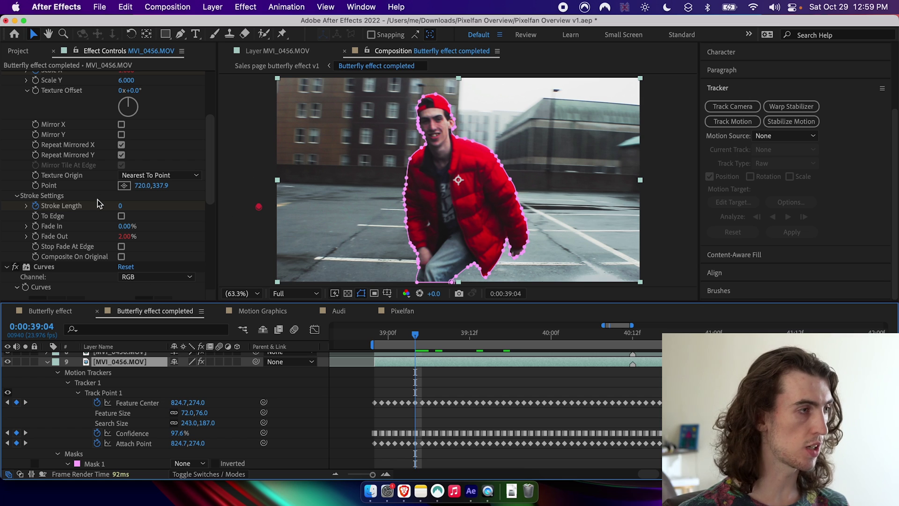
pyautogui.keyDown('alt'); pyautogui.click(36, 186); pyautogui.keyUp('alt')
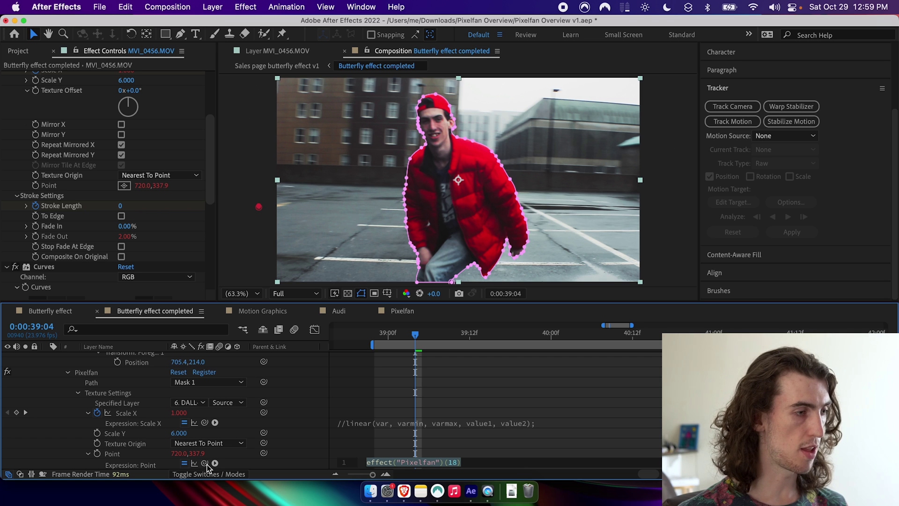
pyautogui.moveTo(205, 463)
pyautogui.mouseDown()
pyautogui.moveTo(193, 357)
pyautogui.moveTo(203, 335)
pyautogui.moveTo(153, 403)
pyautogui.mouseUp()
pyautogui.press('space')
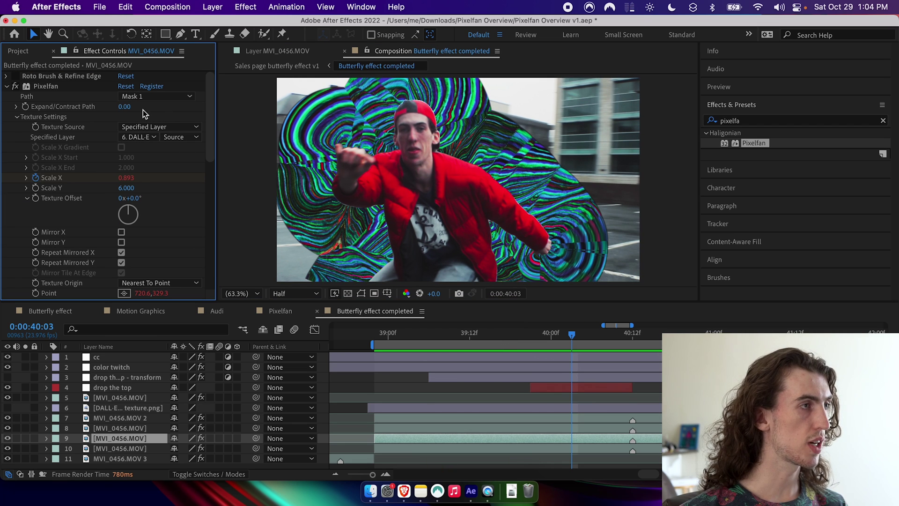
# - Try Expand/Contract Path at 40 and -40, then settle it at about -28
pyautogui.click(131, 109)
pyautogui.write('40')
pyautogui.press('Return')
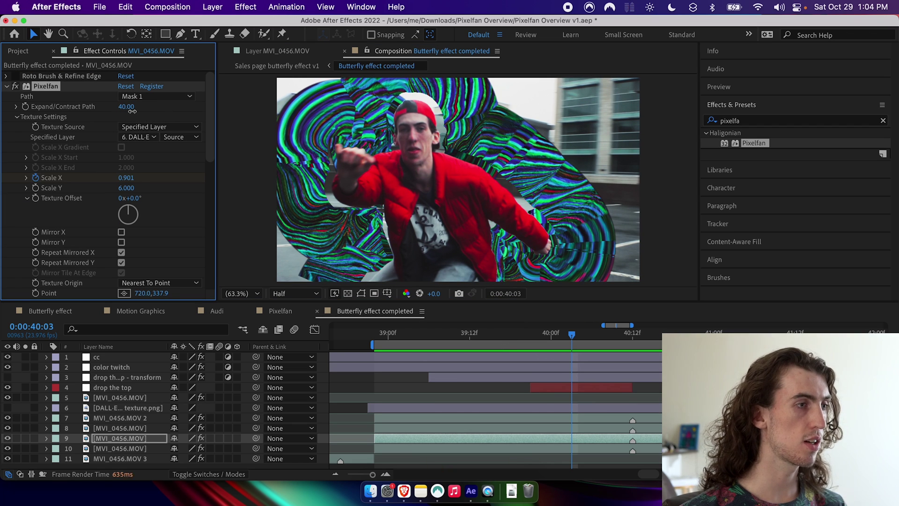
pyautogui.click(126, 107)
pyautogui.write('-40')
pyautogui.press('Return')
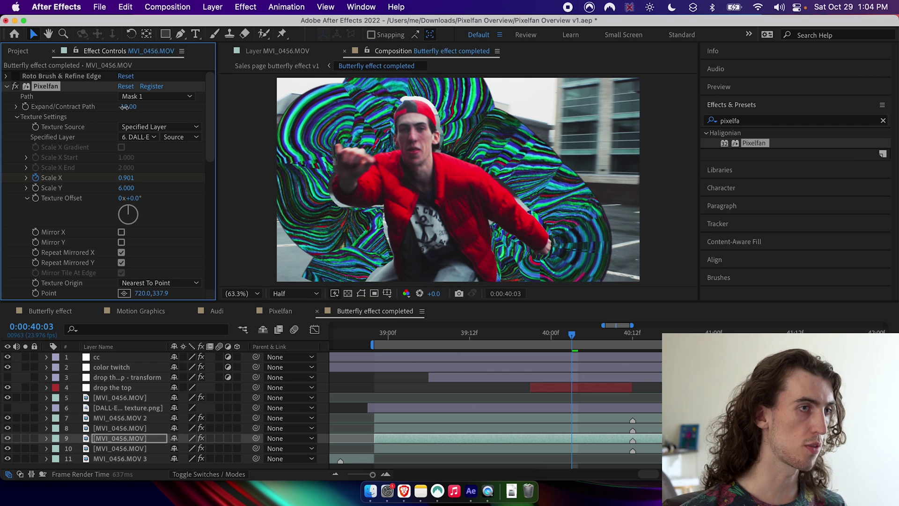
pyautogui.moveTo(124, 107); pyautogui.dragTo(125, 108)
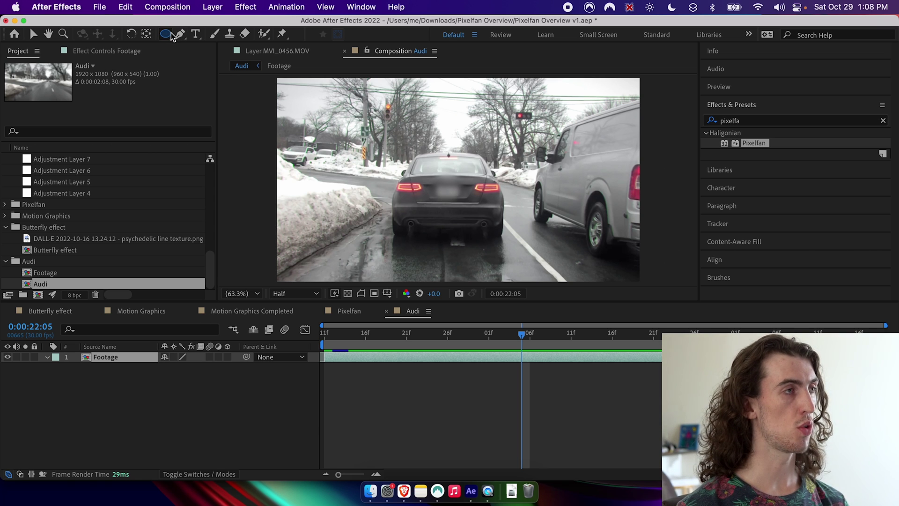
# - Preview the Audi footage and scrub to a frame suited for masking the car
pyautogui.press('space')
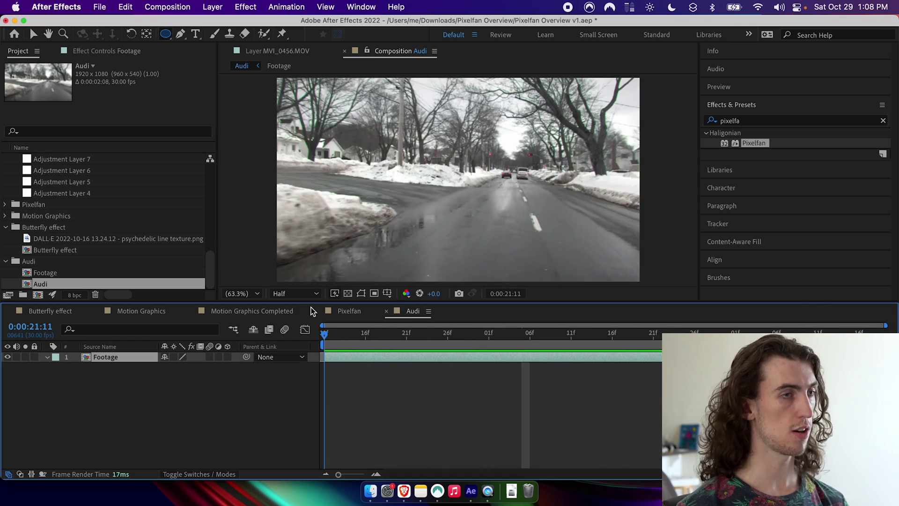
pyautogui.press('space')
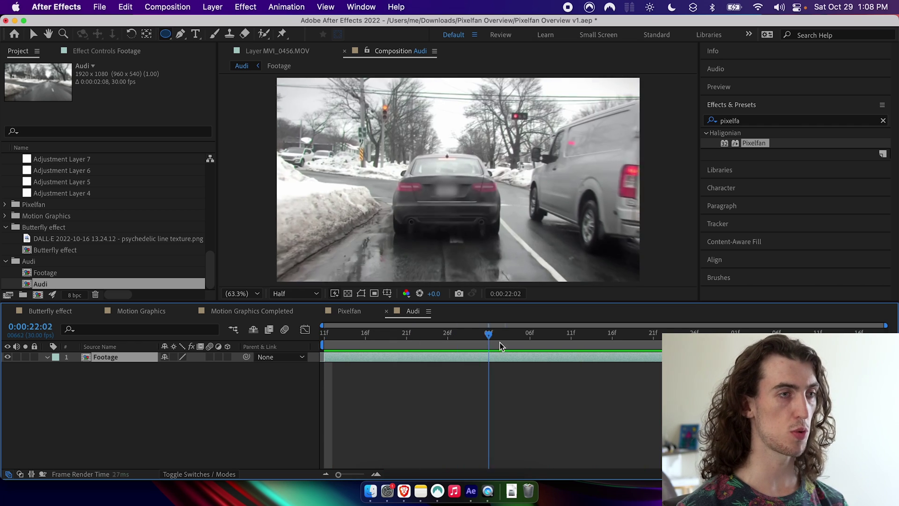
pyautogui.moveTo(504, 342); pyautogui.dragTo(524, 355)
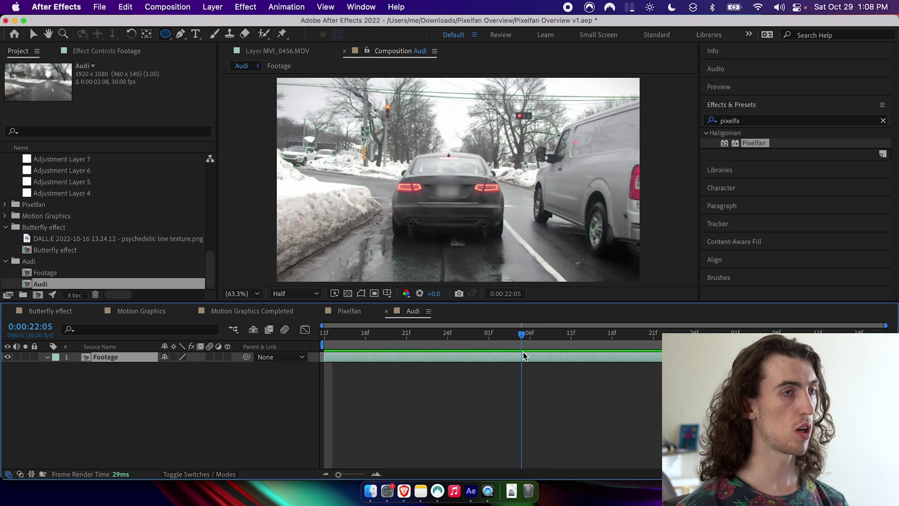
# - Draw an elliptical Mask 1 around the dark car and set its mode to None
pyautogui.click(165, 35)
pyautogui.moveTo(381, 155); pyautogui.dragTo(509, 218)
pyautogui.click(182, 379)
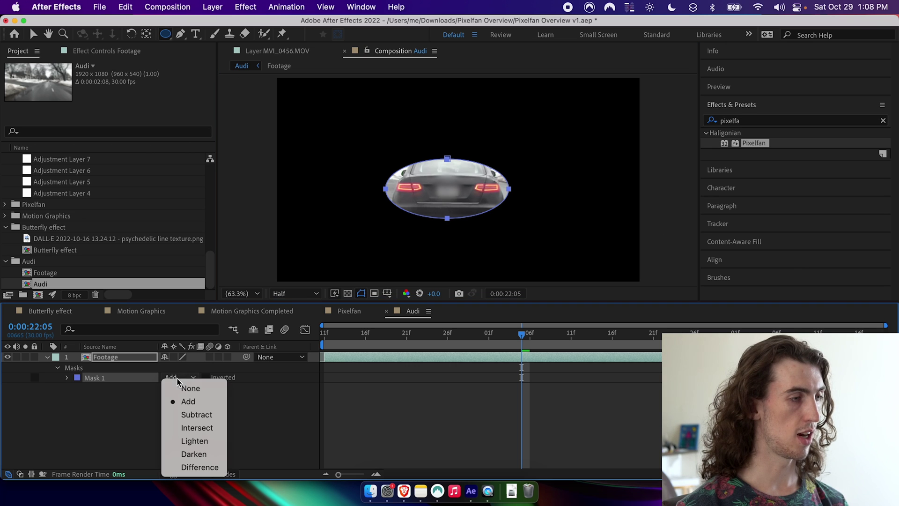
pyautogui.click(186, 389)
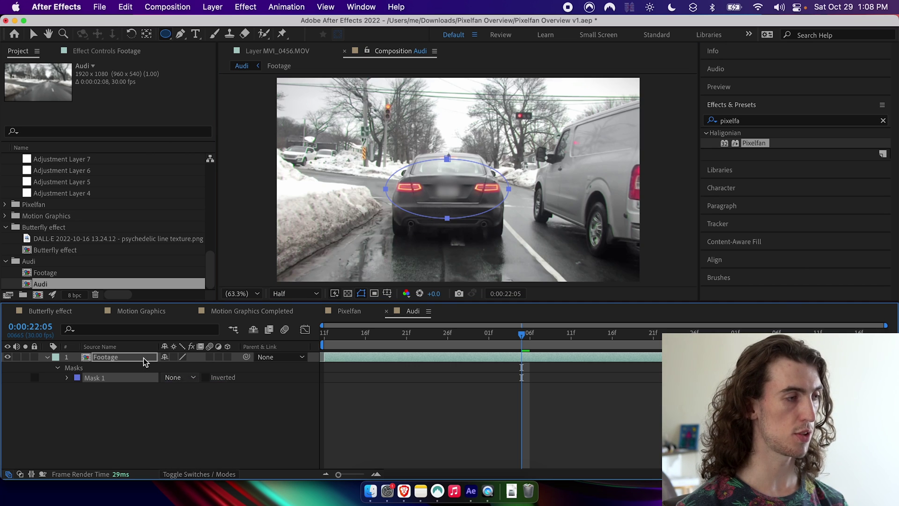
pyautogui.click(192, 378)
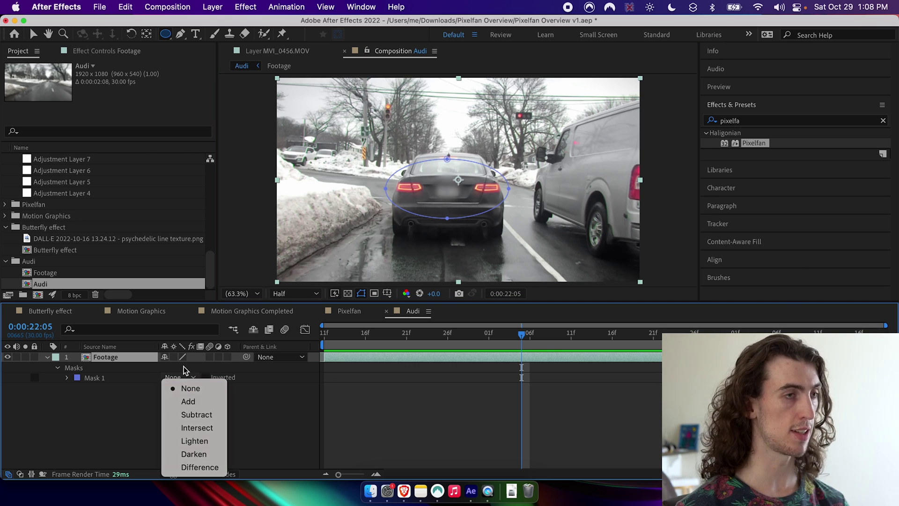
pyautogui.click(184, 367)
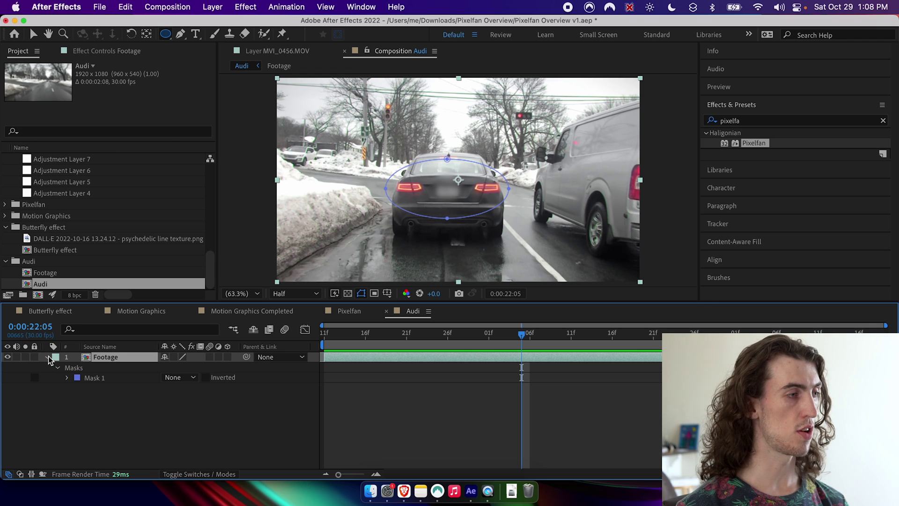
pyautogui.click(48, 357)
# - Apply Pixelfan to the Footage layer using the original frame as texture source
pyautogui.click(114, 52)
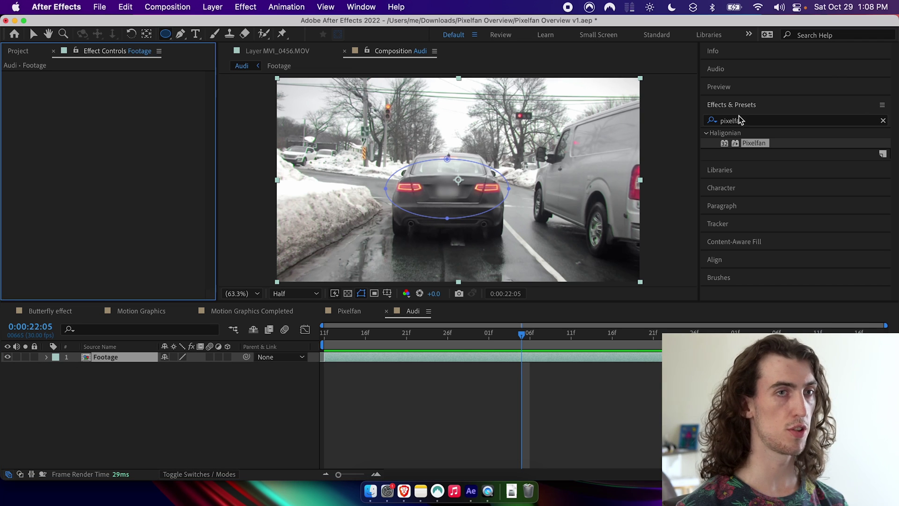
pyautogui.moveTo(754, 142); pyautogui.dragTo(136, 358)
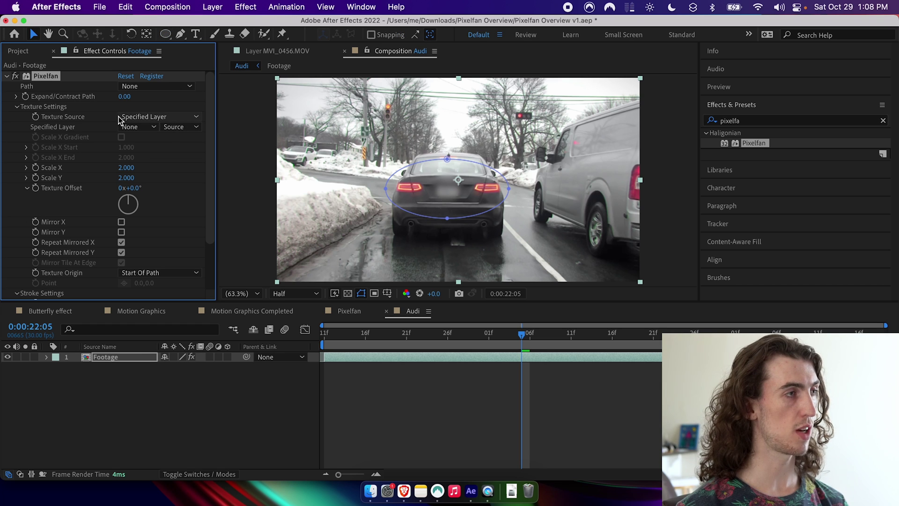
pyautogui.click(147, 116)
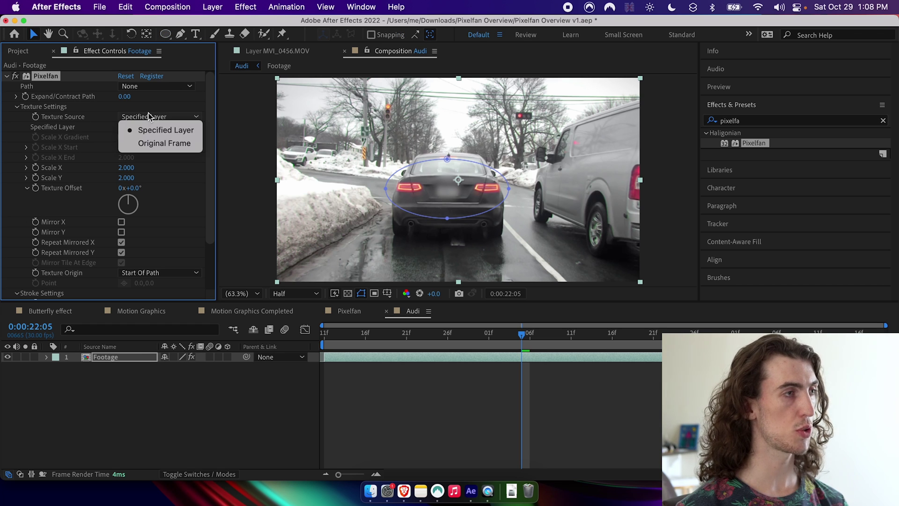
pyautogui.click(158, 144)
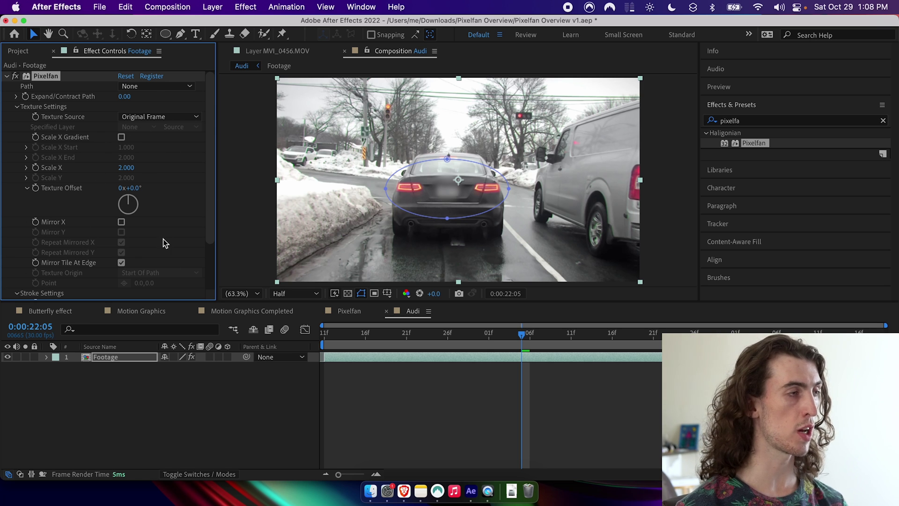
# - Set Pixelfan Path to Mask 1, increase Stroke Length, and enable To Edge
pyautogui.click(152, 85)
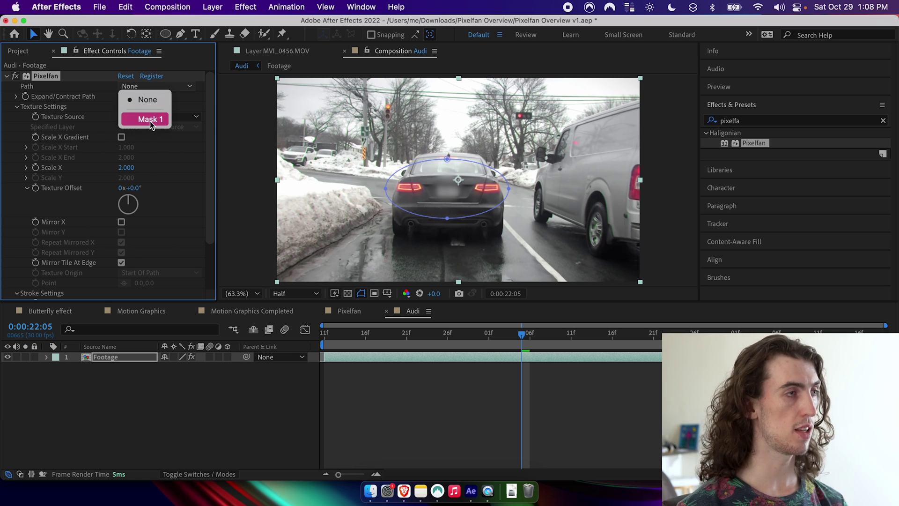
pyautogui.click(150, 120)
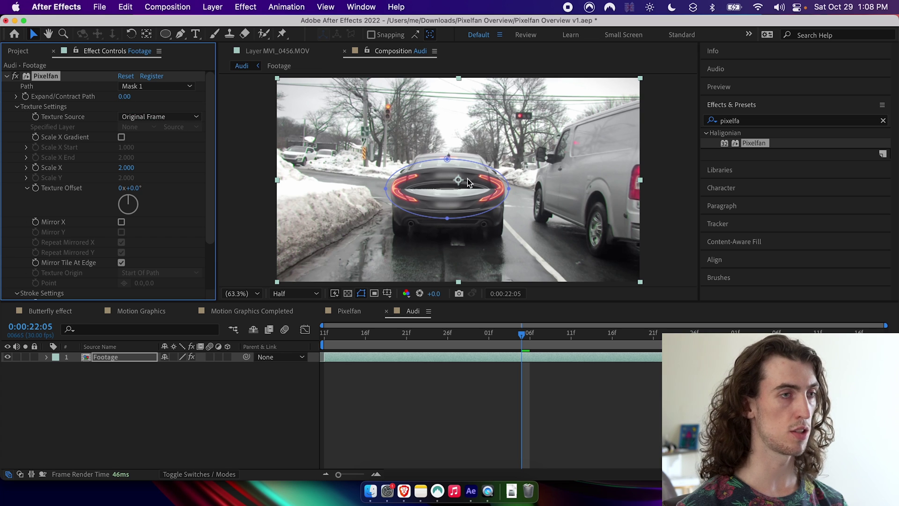
pyautogui.scroll(-3, 165, 192)
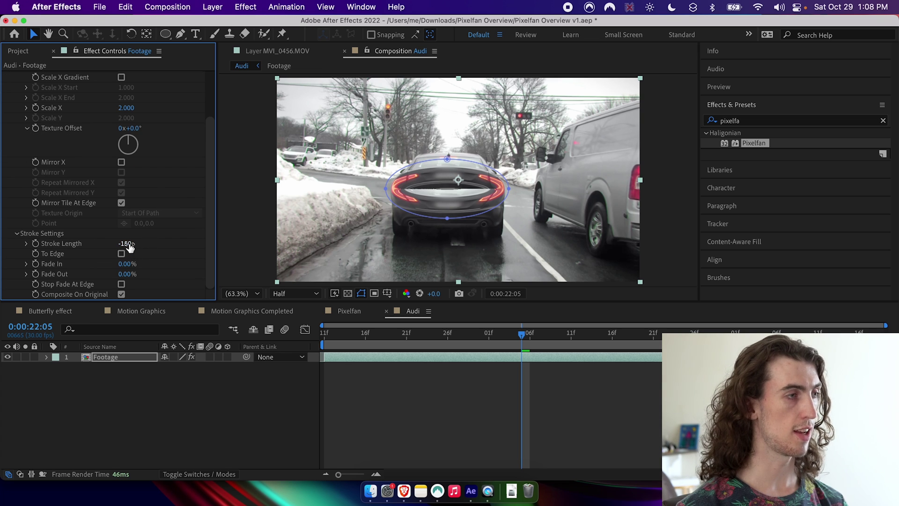
pyautogui.moveTo(124, 244); pyautogui.dragTo(179, 249)
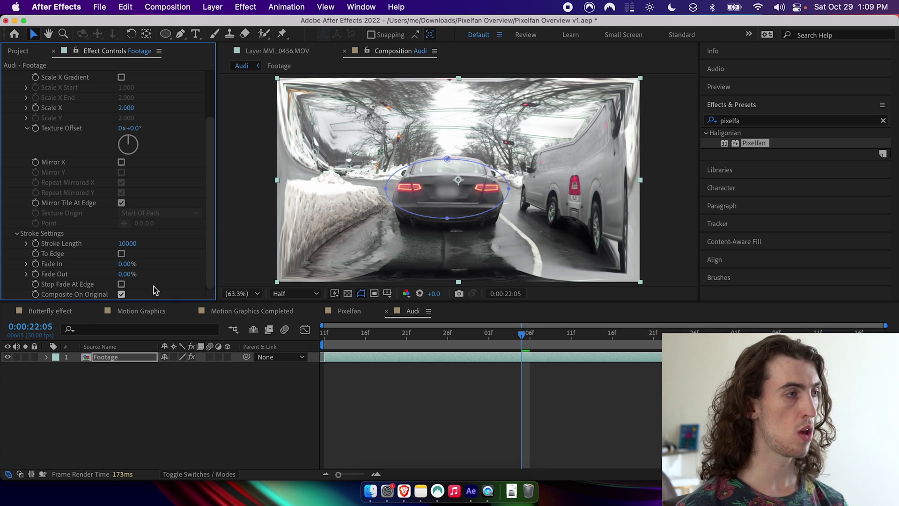
pyautogui.click(121, 254)
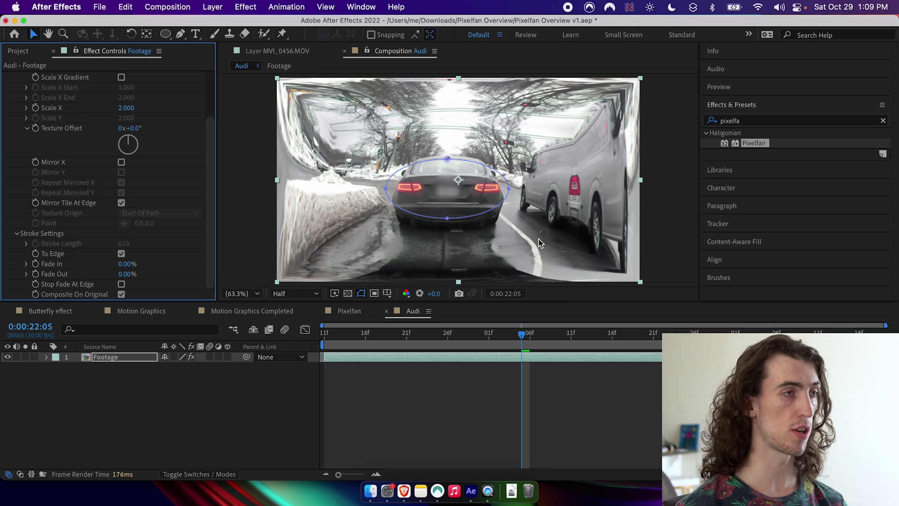
# - Reset Pixelfan Scale X to 1.000, zoom the viewer in, then raise Scale X to 3.400
pyautogui.scroll(3, 140, 188)
pyautogui.moveTo(128, 168)
pyautogui.mouseDown()
pyautogui.moveTo(114, 170)
pyautogui.moveTo(132, 170)
pyautogui.mouseUp()
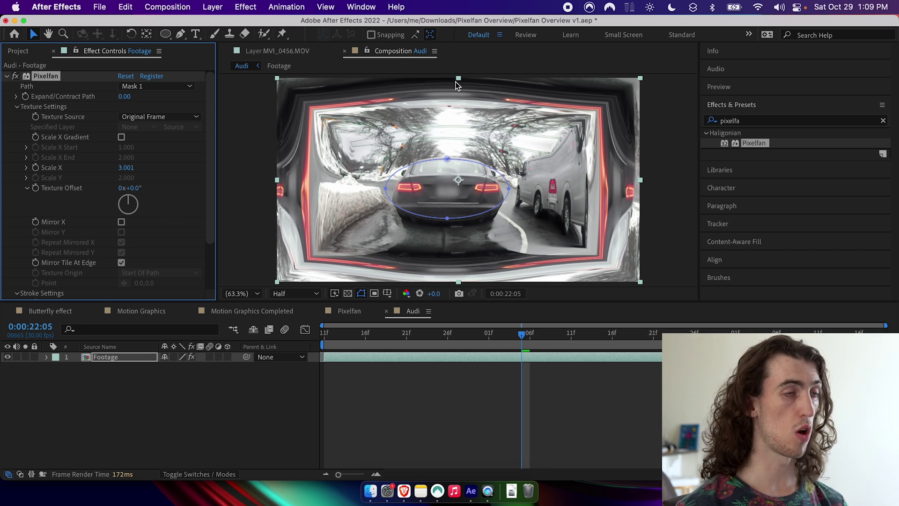
pyautogui.click(131, 168)
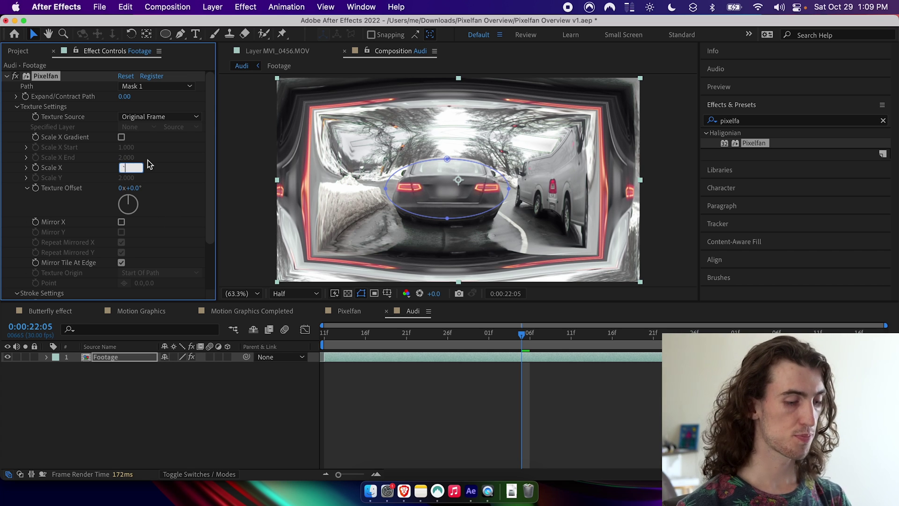
pyautogui.write('1')
pyautogui.press('Return')
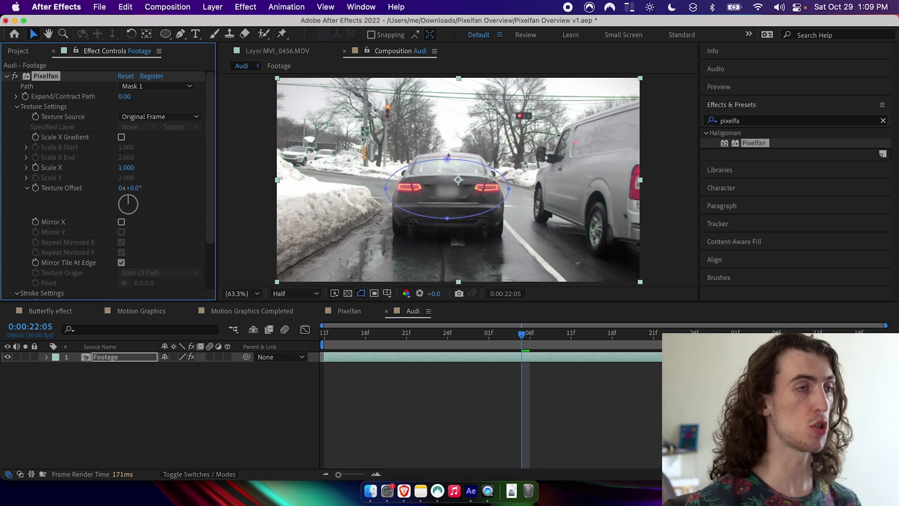
pyautogui.press('z')
pyautogui.click(502, 161)
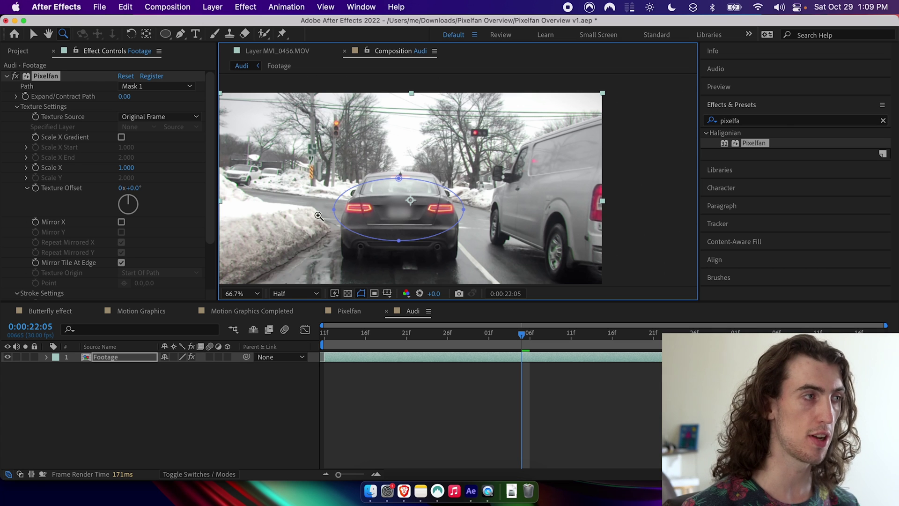
pyautogui.moveTo(125, 168); pyautogui.dragTo(147, 167)
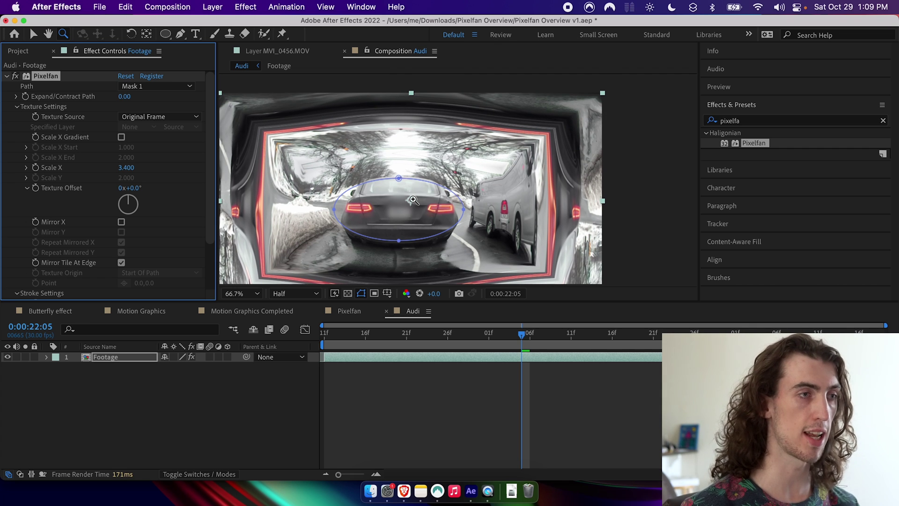
# - Nudge the mask's top vertex down and set stroke Fade In 9.40%, Fade Out 0.00%, viewer at Fit
pyautogui.press('v')
pyautogui.moveTo(399, 178); pyautogui.dragTo(402, 184)
pyautogui.scroll(-3, 148, 224)
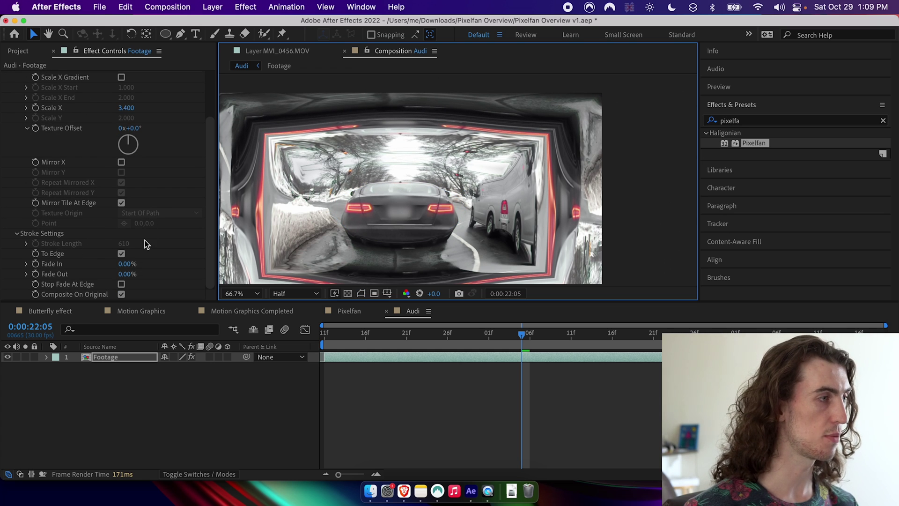
pyautogui.click(136, 264)
pyautogui.moveTo(136, 266)
pyautogui.mouseDown()
pyautogui.moveTo(143, 265)
pyautogui.moveTo(136, 275)
pyautogui.moveTo(152, 277)
pyautogui.moveTo(136, 266)
pyautogui.moveTo(131, 276)
pyautogui.mouseUp()
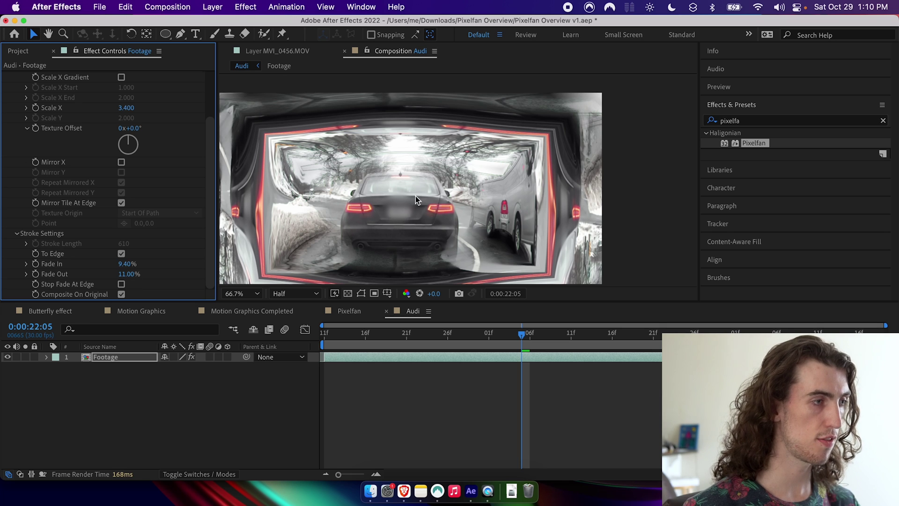
pyautogui.click(242, 294)
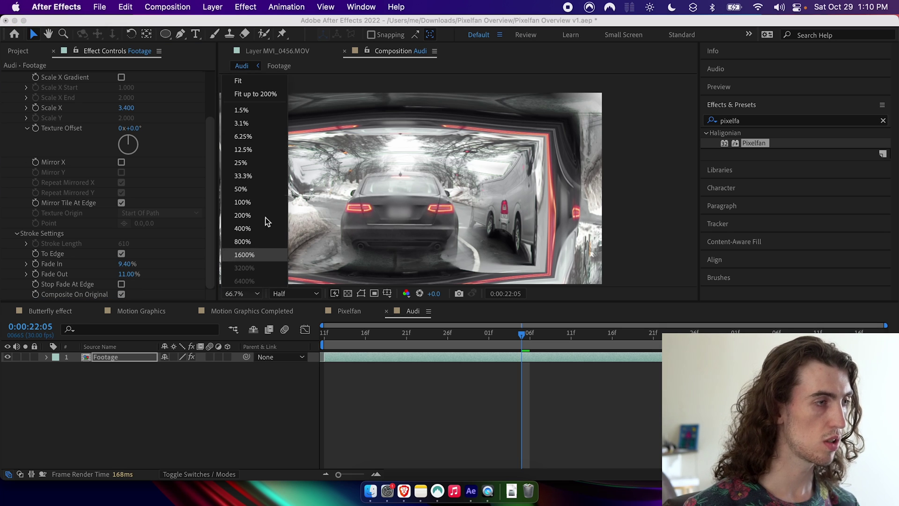
pyautogui.click(247, 82)
pyautogui.moveTo(130, 278); pyautogui.dragTo(121, 278)
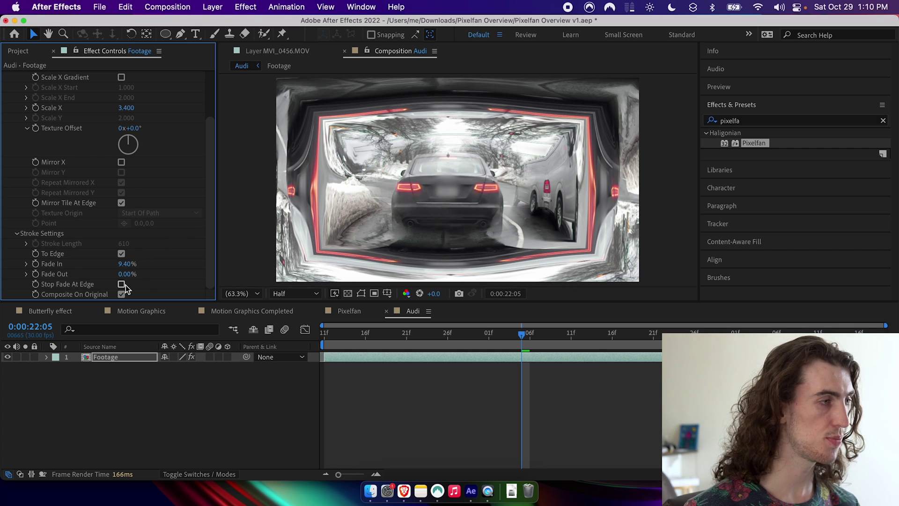
# - Enable Mirror X on the Pixelfan texture and set Scale X back to 1.000
pyautogui.scroll(3, 123, 262)
pyautogui.click(121, 222)
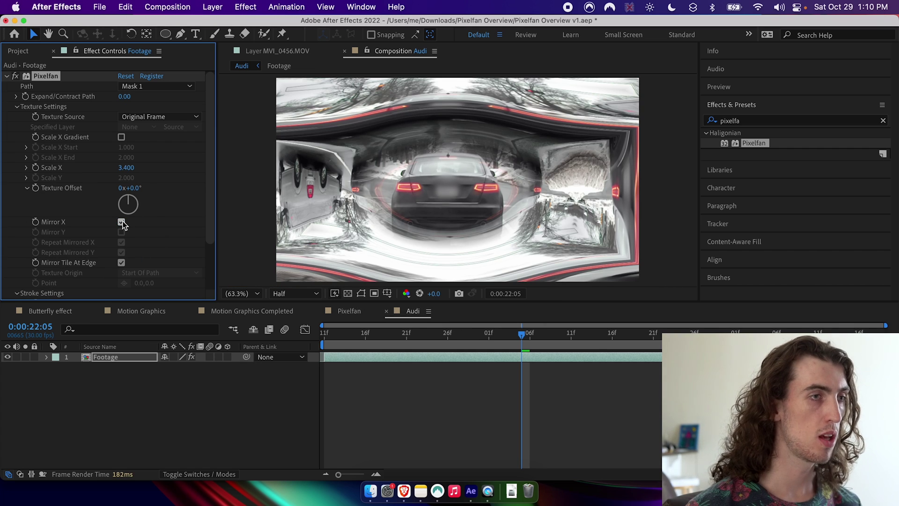
pyautogui.moveTo(130, 173); pyautogui.dragTo(125, 169)
pyautogui.click(125, 168)
pyautogui.write('1')
pyautogui.press('Return')
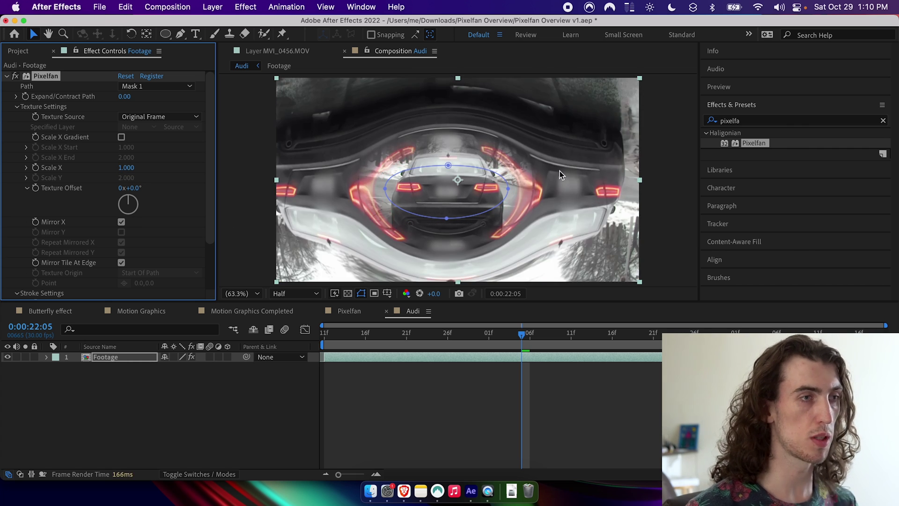
# - Toggle To Edge and try rotating the Texture Offset around the mask
pyautogui.scroll(-3, 159, 267)
pyautogui.click(121, 253)
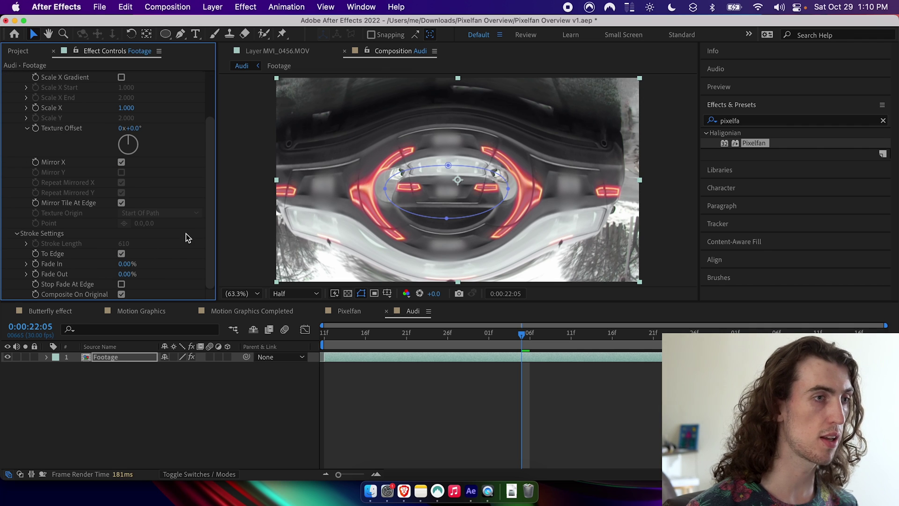
pyautogui.scroll(3, 186, 234)
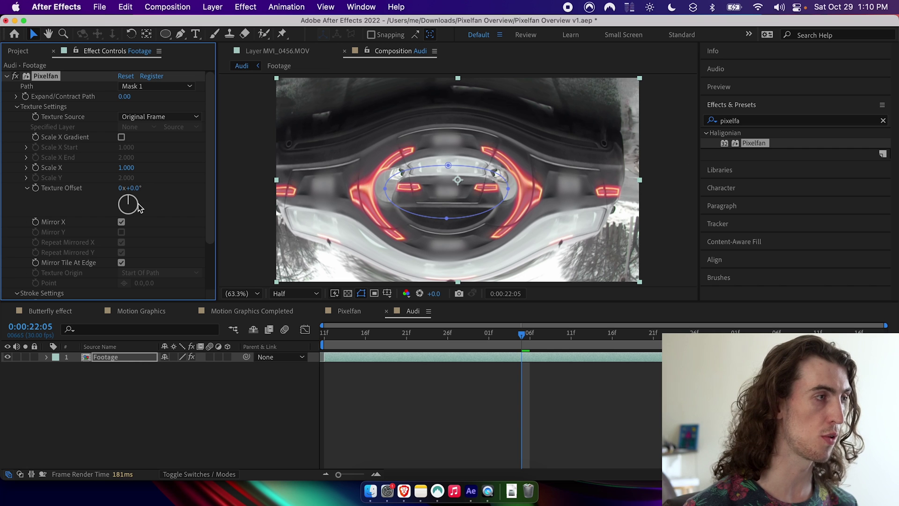
pyautogui.moveTo(135, 188); pyautogui.dragTo(234, 184)
# - Undo the offset change, raise Scale X to 3.500, enable Scale X Gradient and raise Scale X End toward 6.500
pyautogui.hotkey('ctrl', 'z')
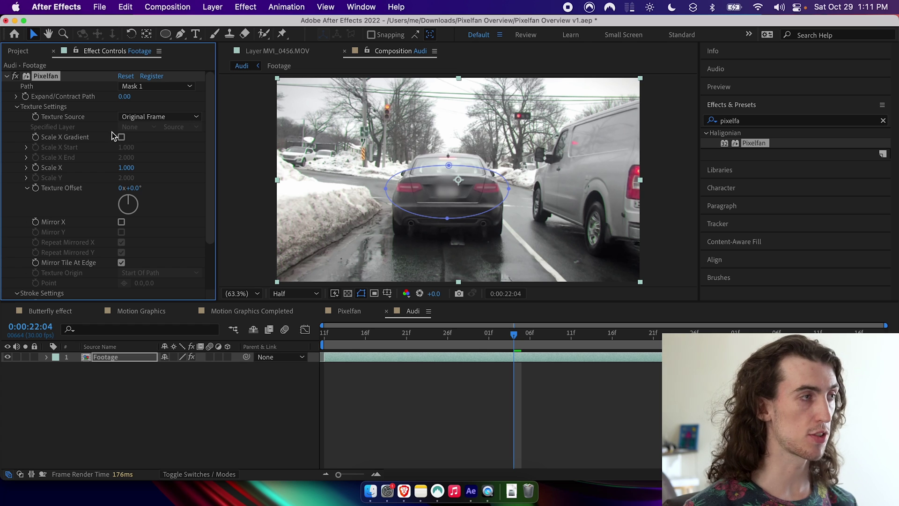
pyautogui.moveTo(125, 168); pyautogui.dragTo(497, 172)
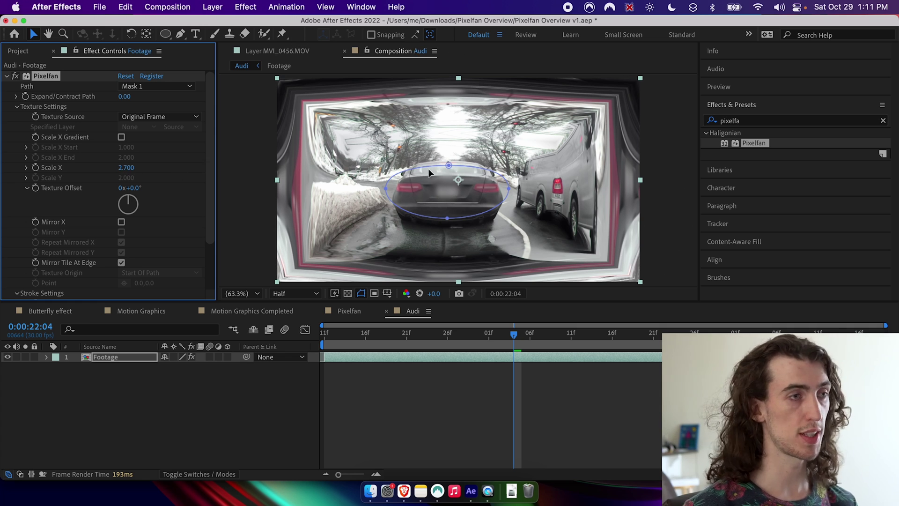
pyautogui.moveTo(134, 168); pyautogui.dragTo(284, 151)
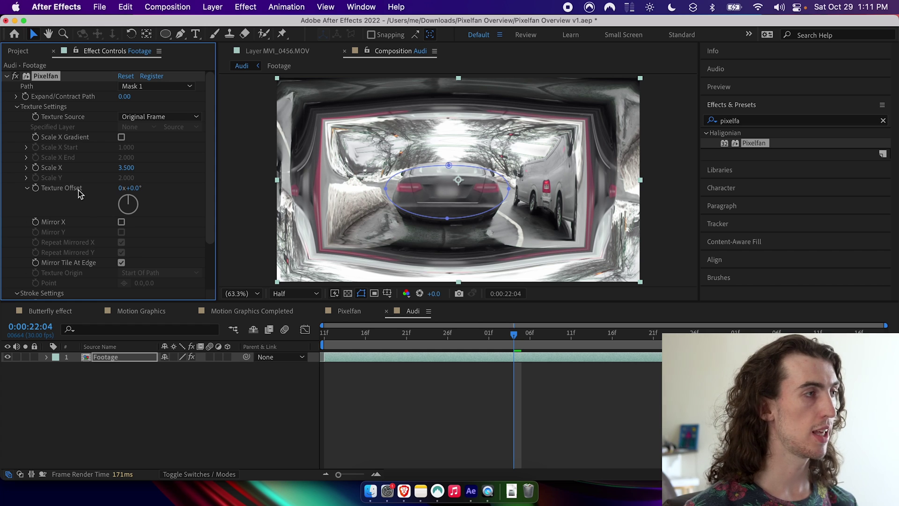
pyautogui.click(122, 137)
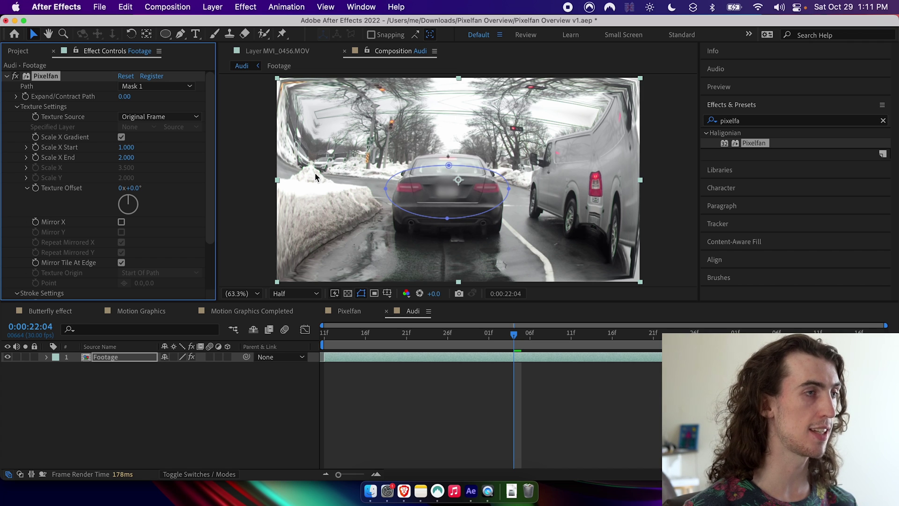
pyautogui.moveTo(130, 162); pyautogui.dragTo(158, 162)
# - Zoom in close on the car and turn the Scale X gradient off
pyautogui.press('z')
pyautogui.click(487, 196)
pyautogui.doubleClick(429, 190)
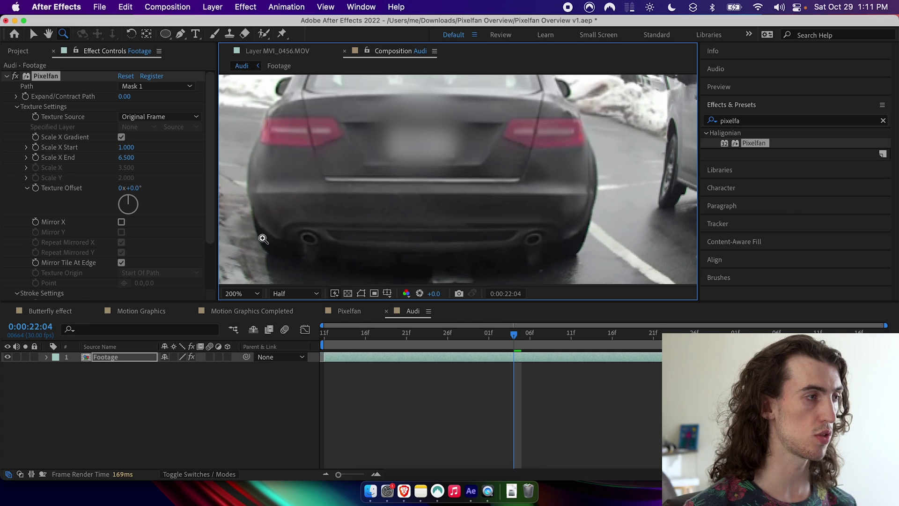
pyautogui.scroll(-3, 137, 241)
pyautogui.scroll(3, 152, 255)
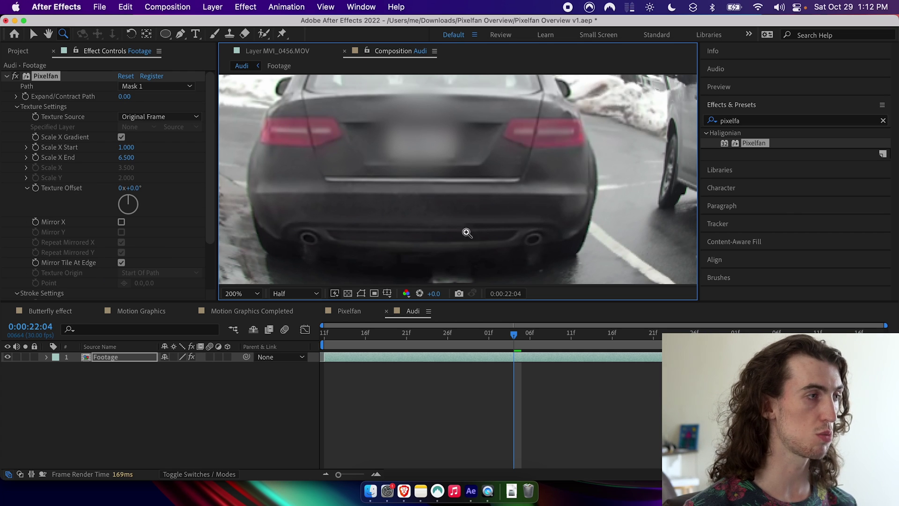
pyautogui.click(122, 138)
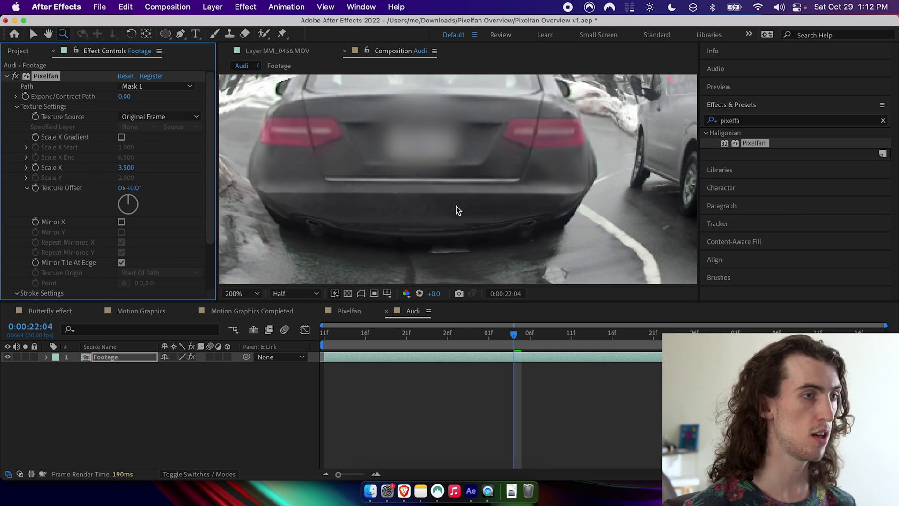
# - Hide the mask outline and re-enable Scale X Gradient running from 1.000 to 6.500
pyautogui.press('h')
pyautogui.moveTo(554, 190); pyautogui.dragTo(541, 216)
pyautogui.press('z')
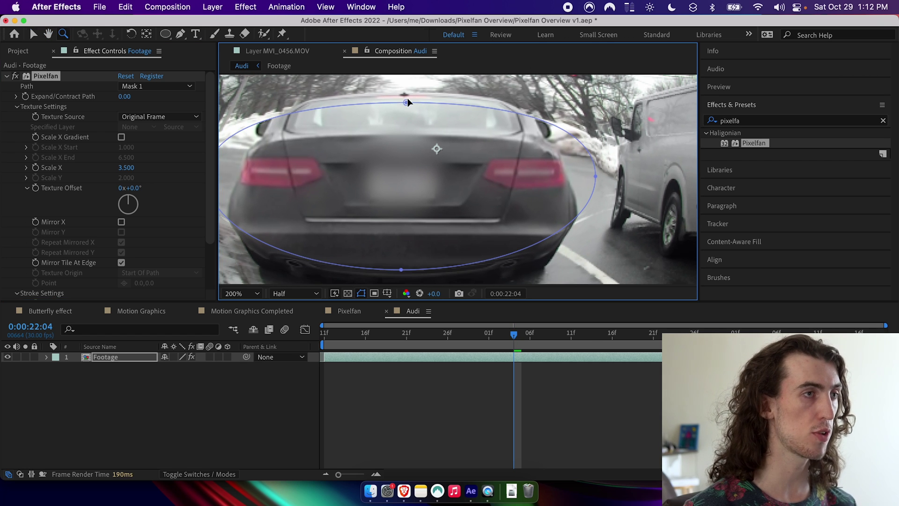
pyautogui.press('h')
pyautogui.moveTo(436, 123); pyautogui.dragTo(440, 172)
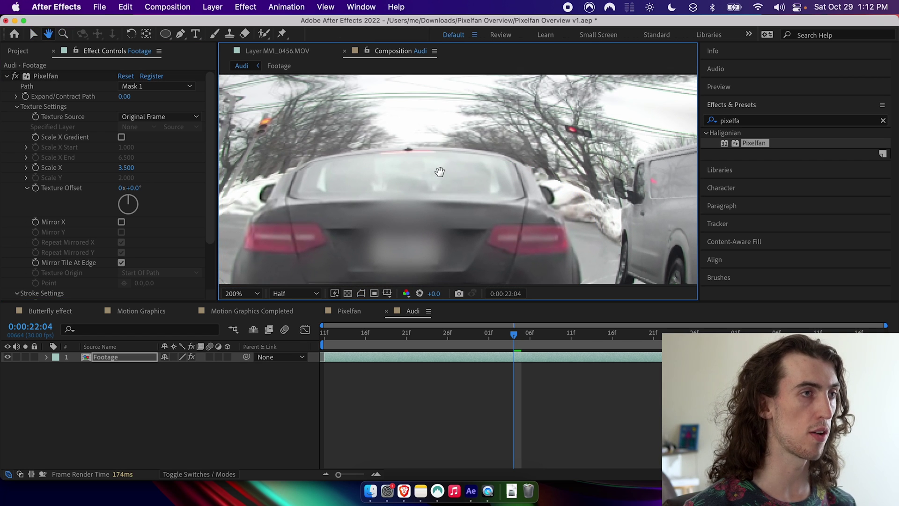
pyautogui.press('v')
pyautogui.click(425, 130)
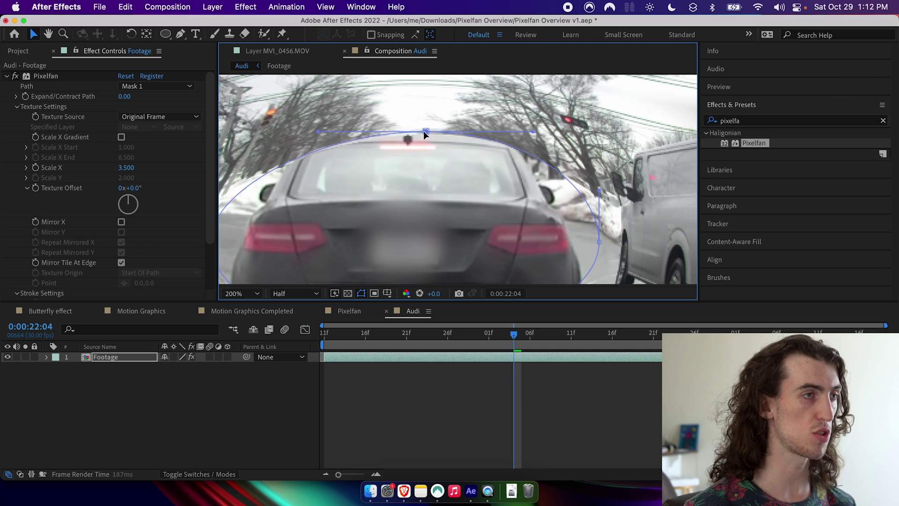
pyautogui.press('F2')
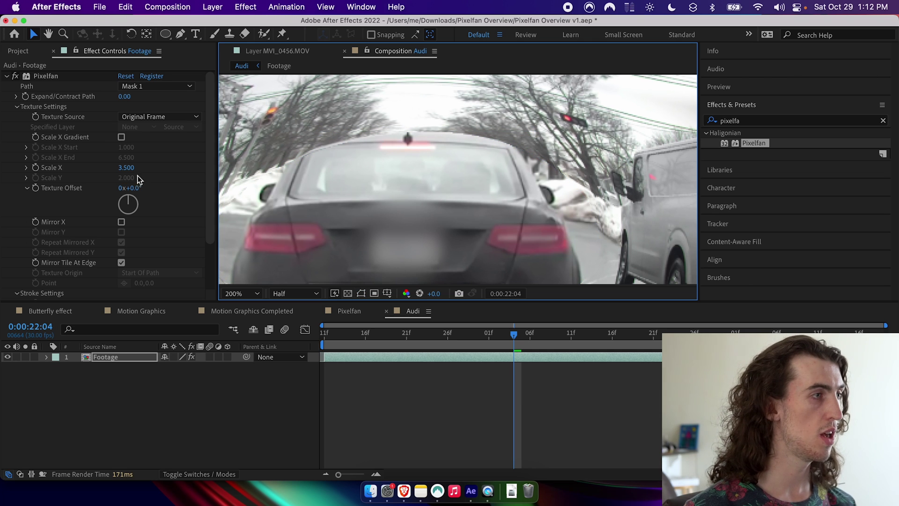
pyautogui.click(122, 137)
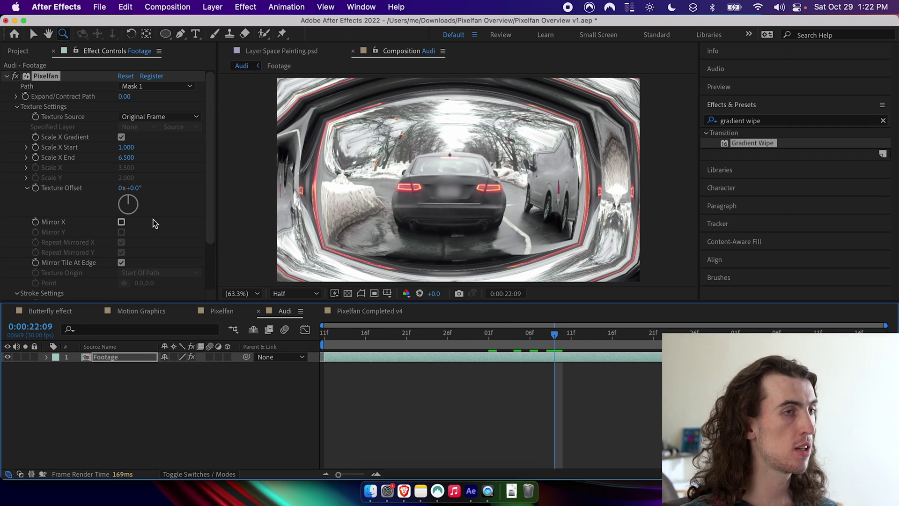
# - Turn off To Edge, set Stroke Length to 780 and Fade Out to 34%, and toggle Stop Fade At Edge
pyautogui.scroll(-3, 153, 219)
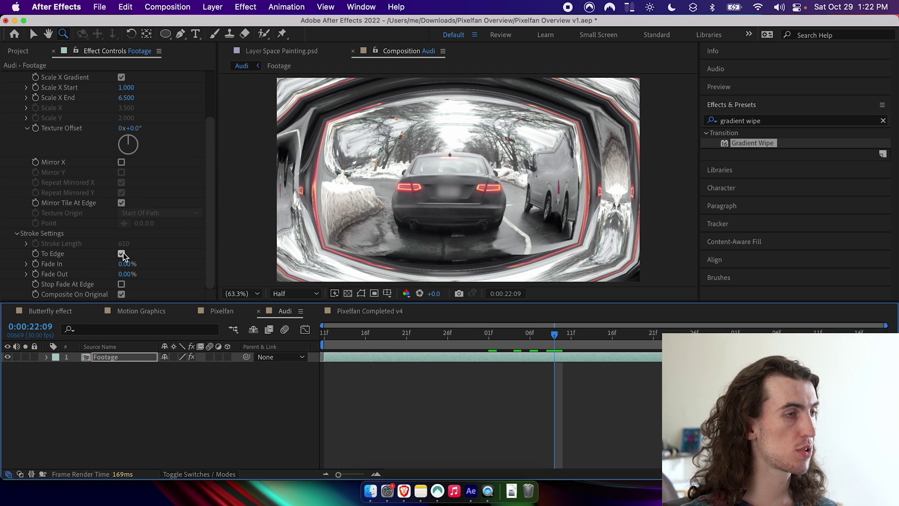
pyautogui.click(121, 254)
pyautogui.moveTo(124, 244)
pyautogui.mouseDown()
pyautogui.moveTo(113, 245)
pyautogui.moveTo(127, 247)
pyautogui.mouseUp()
pyautogui.moveTo(132, 278); pyautogui.dragTo(144, 281)
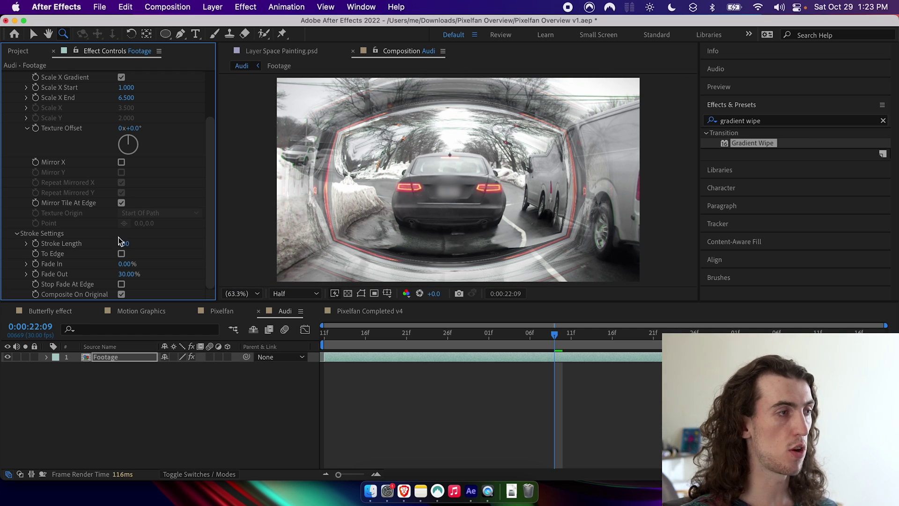
pyautogui.moveTo(126, 276); pyautogui.dragTo(132, 280)
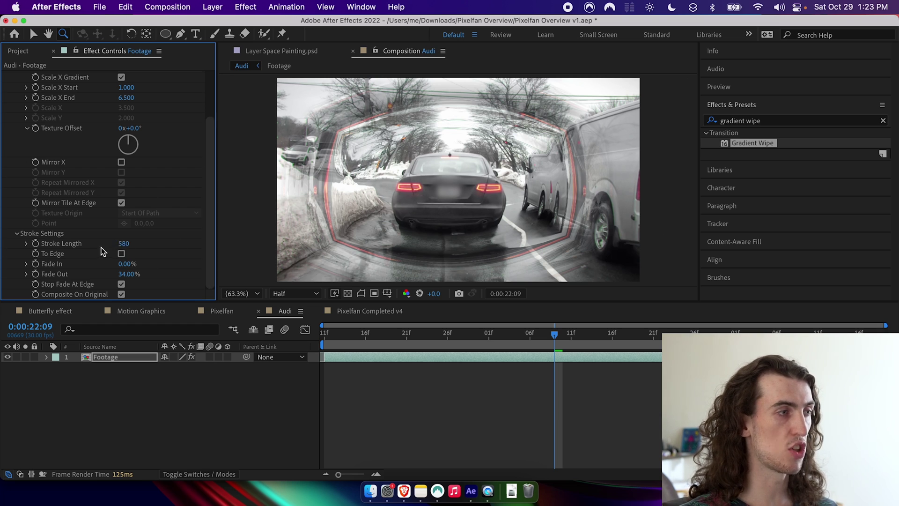
pyautogui.moveTo(123, 244); pyautogui.dragTo(177, 247)
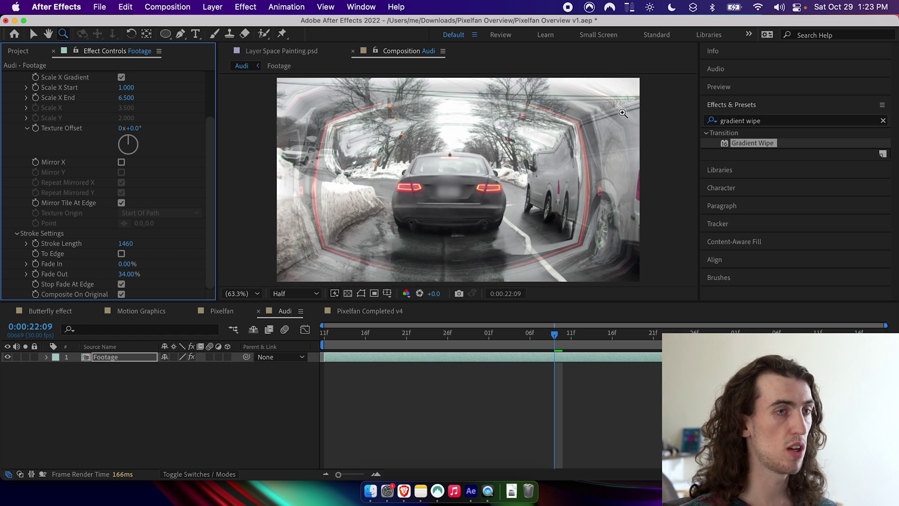
pyautogui.press('v')
pyautogui.moveTo(125, 243); pyautogui.dragTo(100, 240)
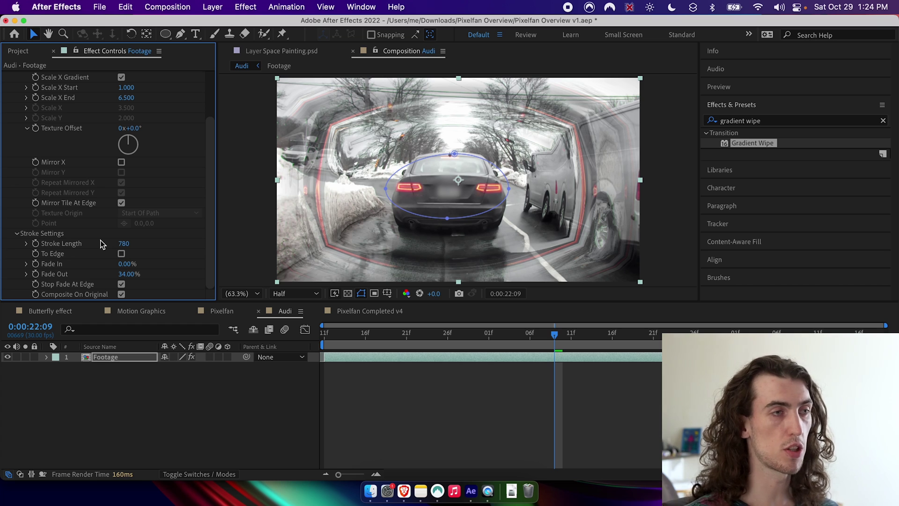
pyautogui.click(122, 284)
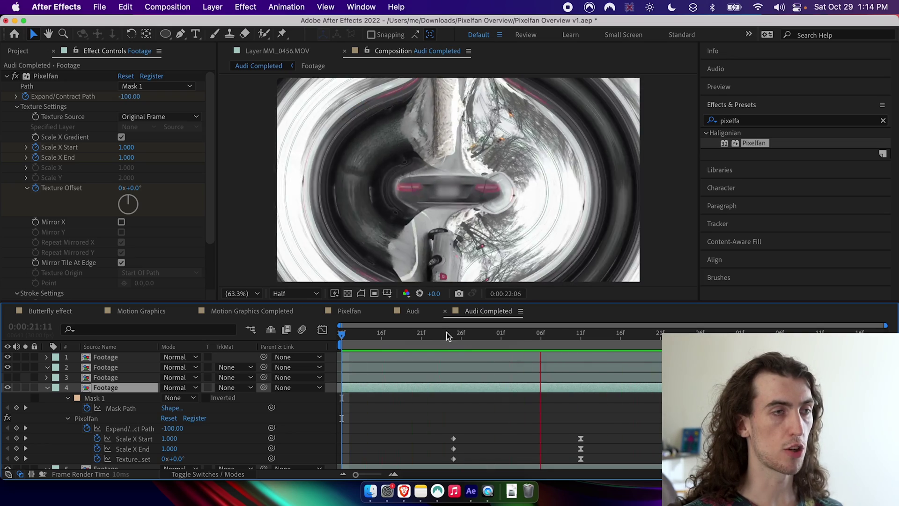
# - At 21:29, try a 154.1° Texture Offset keyframe, undo it, and play the preview
pyautogui.moveTo(446, 333); pyautogui.dragTo(549, 338)
pyautogui.moveTo(177, 459); pyautogui.dragTo(218, 461)
pyautogui.press('cmd+z')
pyautogui.press('space')
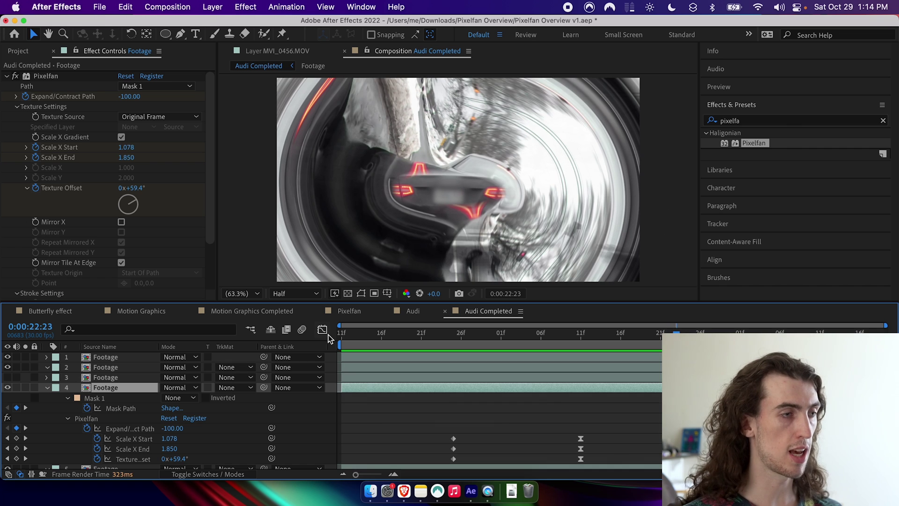
# - Inspect the Texture Offset curve in the Graph Editor, then select the Scale X Start keyframes
pyautogui.click(322, 329)
pyautogui.click(136, 459)
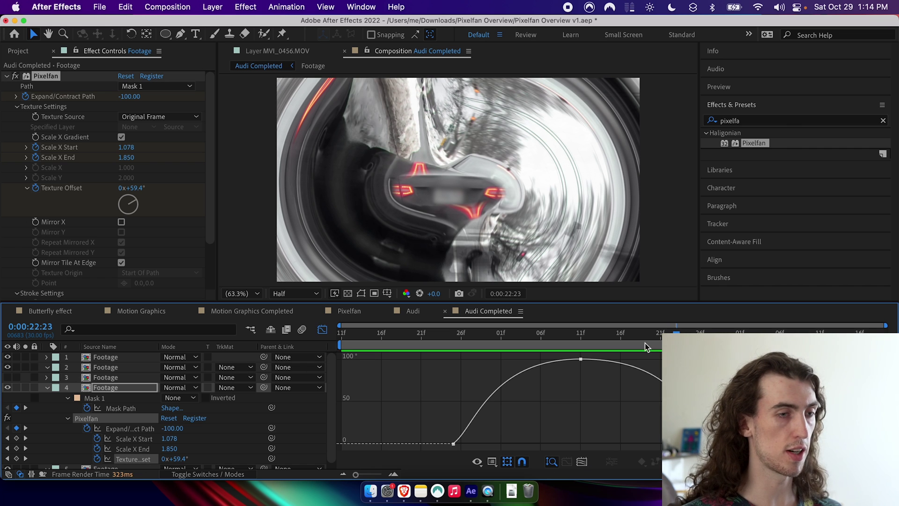
pyautogui.moveTo(575, 334); pyautogui.dragTo(685, 337)
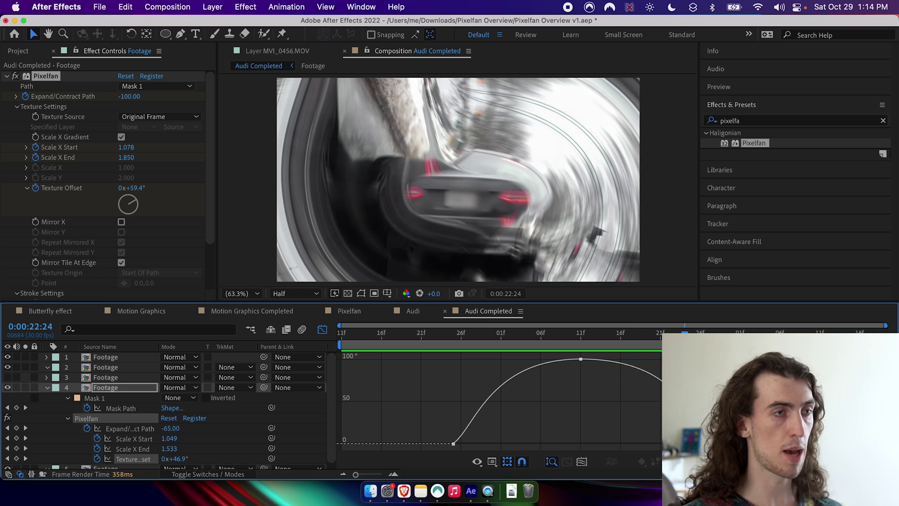
pyautogui.click(322, 330)
pyautogui.moveTo(532, 336); pyautogui.dragTo(692, 334)
pyautogui.click(134, 438)
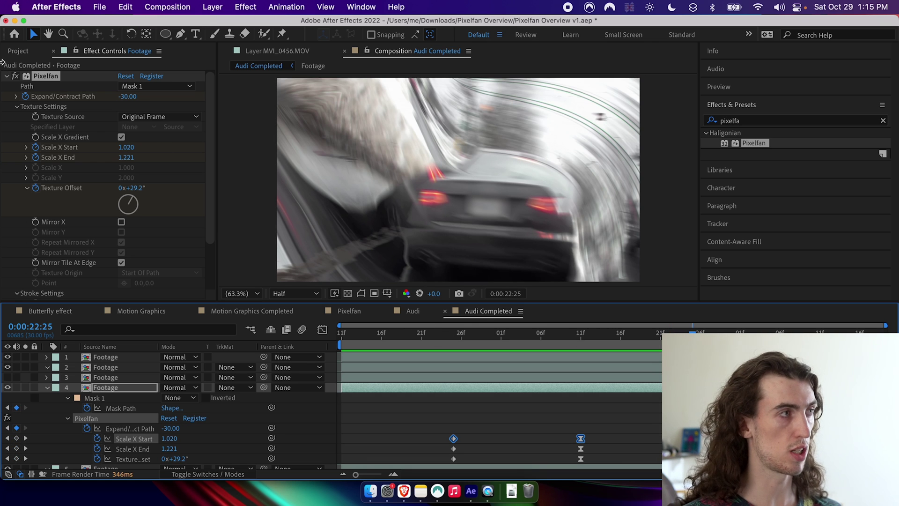
# - Compare the footage with Pixelfan off and on, showing the Mask 1 ellipse it follows
pyautogui.click(16, 76)
pyautogui.moveTo(697, 331); pyautogui.dragTo(685, 332)
pyautogui.click(123, 408)
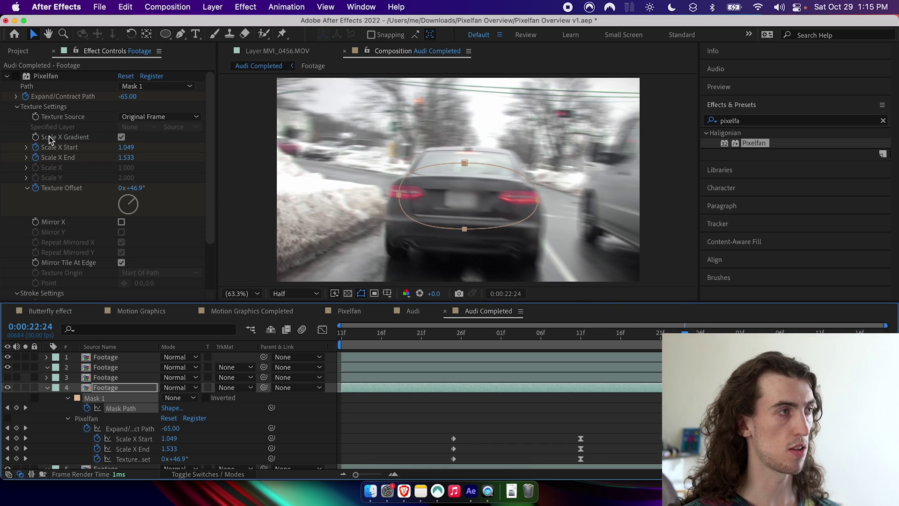
pyautogui.click(14, 76)
pyautogui.press('pageup')
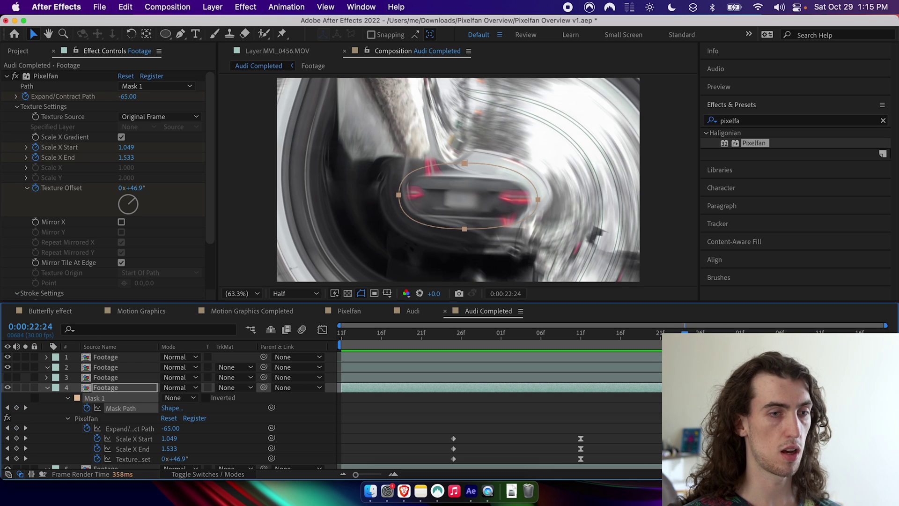
# - At 22:25, raise Pixelfan's Expand/Contract Path from -30.00 to 60.00
pyautogui.click(86, 418)
pyautogui.press('pagedown')
pyautogui.press('pagedown')
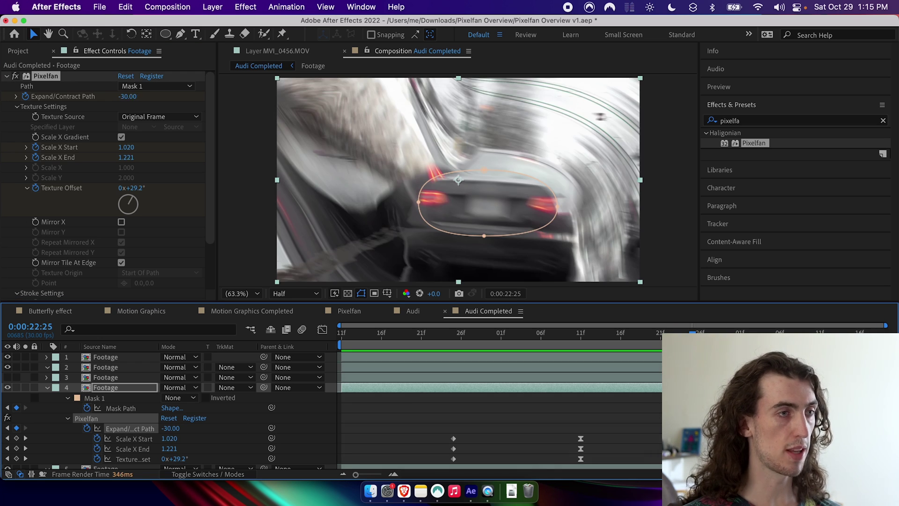
pyautogui.moveTo(123, 97); pyautogui.dragTo(221, 101)
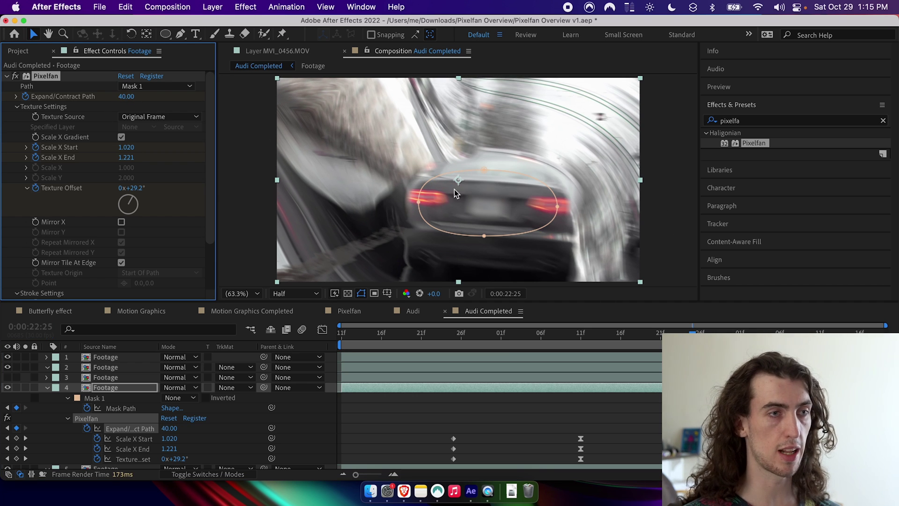
pyautogui.moveTo(125, 99); pyautogui.dragTo(134, 97)
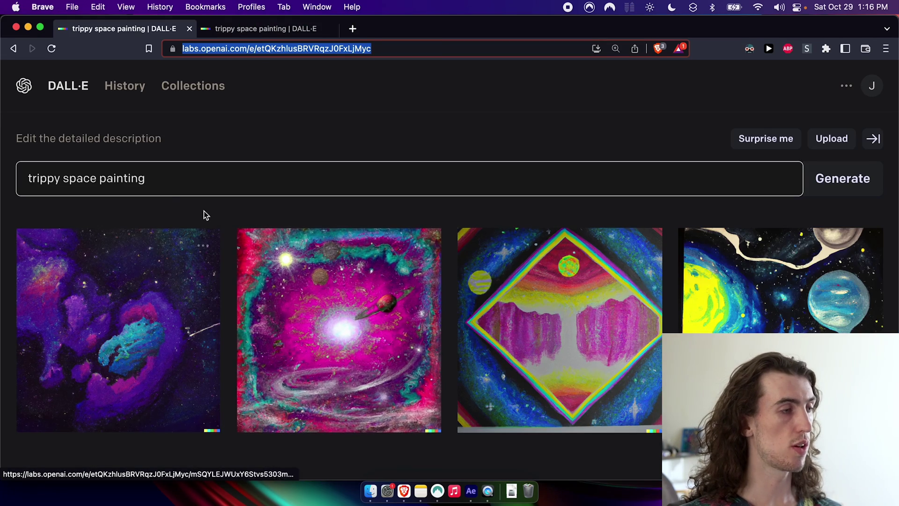
# - View the generated DALL·E 'trippy space painting' image in Brave, then return to the results
pyautogui.click(119, 327)
pyautogui.click(30, 139)
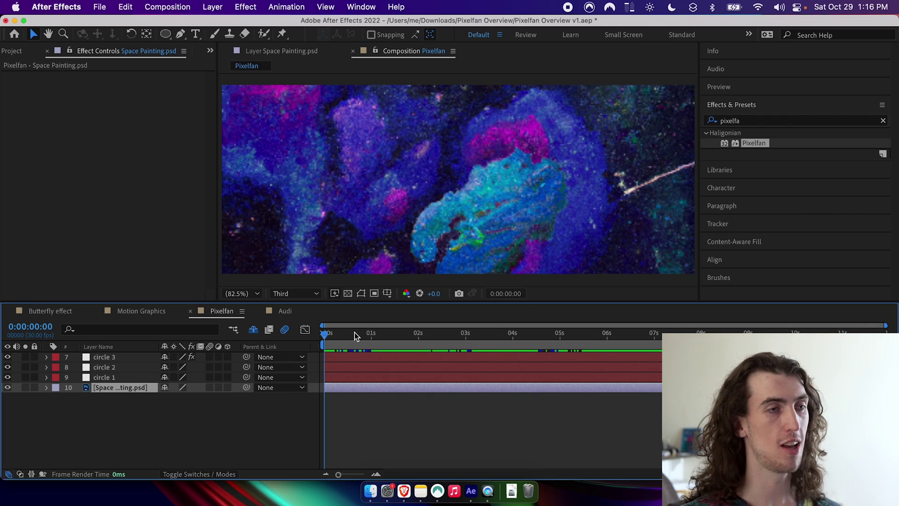
# - Show circle 1's Add and Subtract masks and preview the circles expanding, then select Space Painting.psd
pyautogui.moveTo(355, 332); pyautogui.dragTo(494, 333)
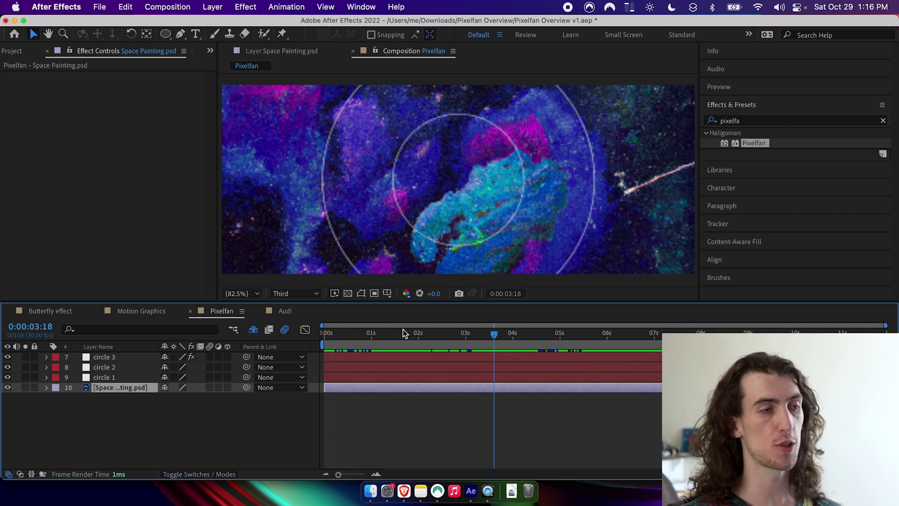
pyautogui.moveTo(411, 329); pyautogui.dragTo(364, 338)
pyautogui.click(134, 377)
pyautogui.press('m')
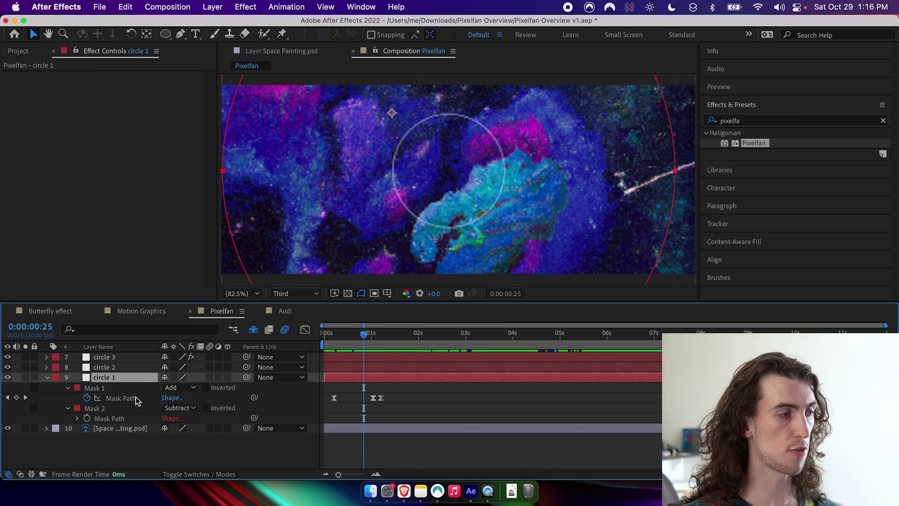
pyautogui.press('space')
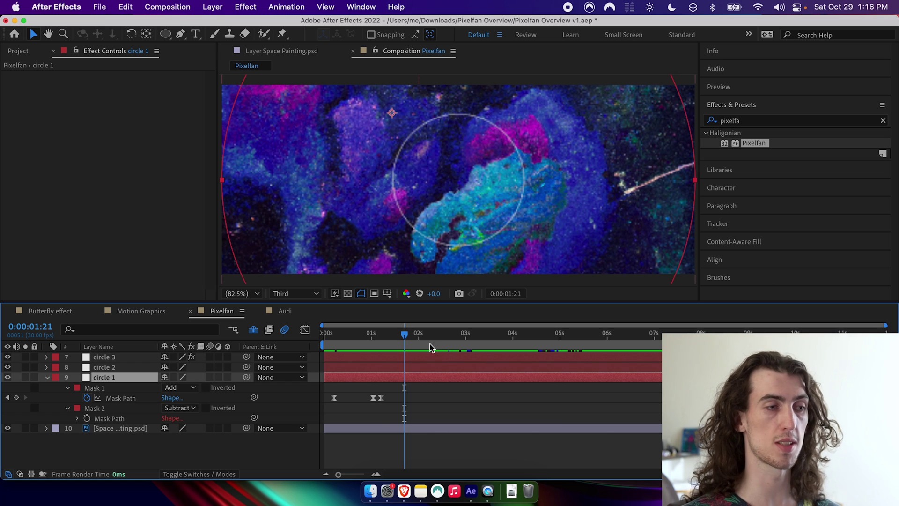
pyautogui.moveTo(413, 337)
pyautogui.mouseDown()
pyautogui.moveTo(593, 341)
pyautogui.moveTo(342, 340)
pyautogui.moveTo(628, 341)
pyautogui.moveTo(324, 350)
pyautogui.mouseUp()
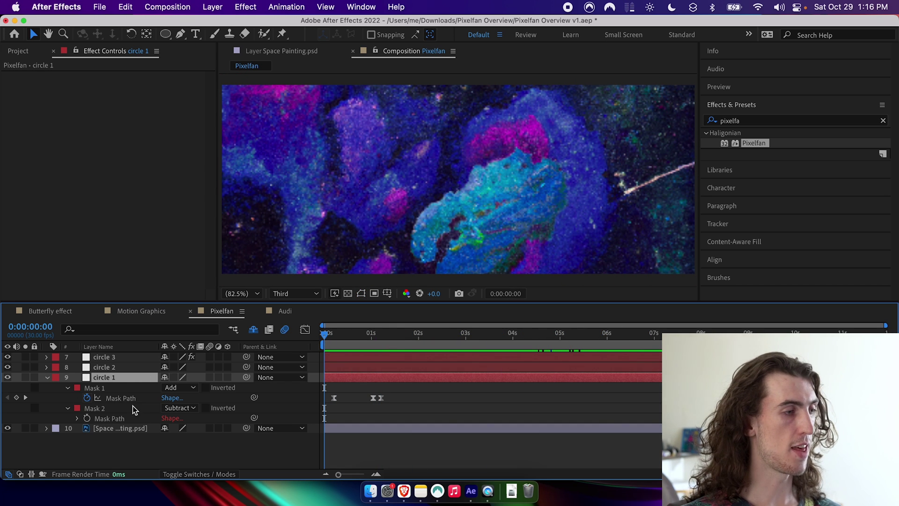
pyautogui.click(142, 429)
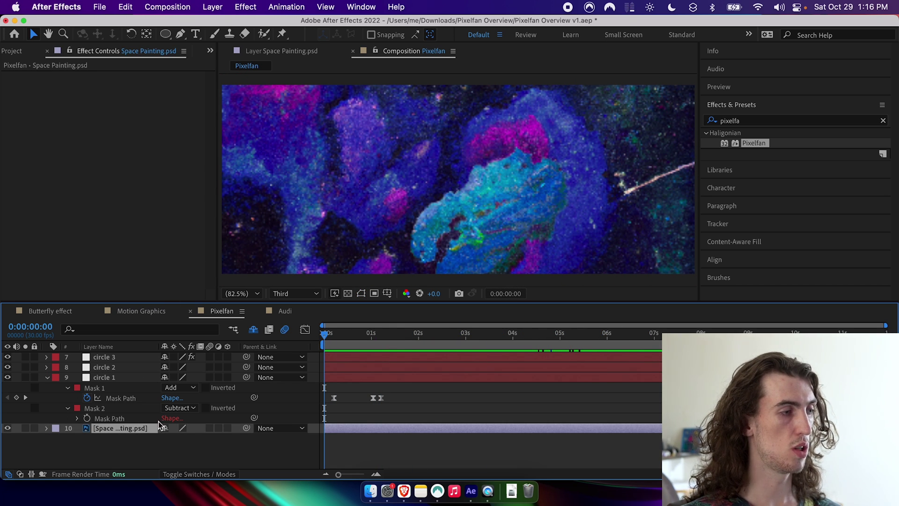
# - Reveal the Space Painting layer's existing mask and set its mode back to None
pyautogui.press('m')
pyautogui.click(121, 441)
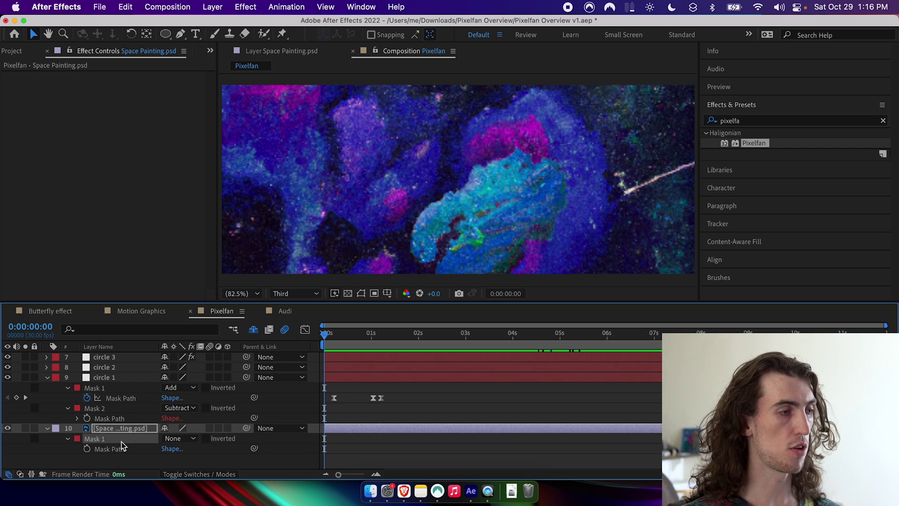
pyautogui.doubleClick(166, 34)
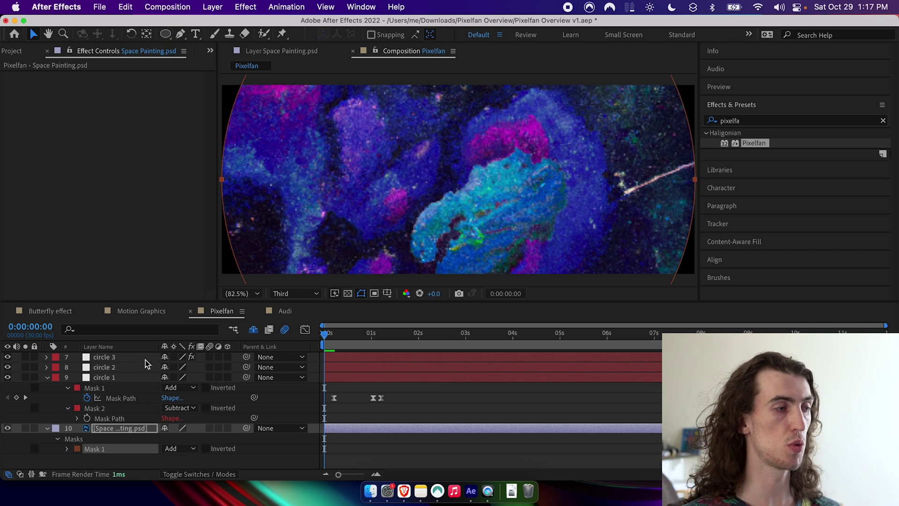
pyautogui.click(180, 448)
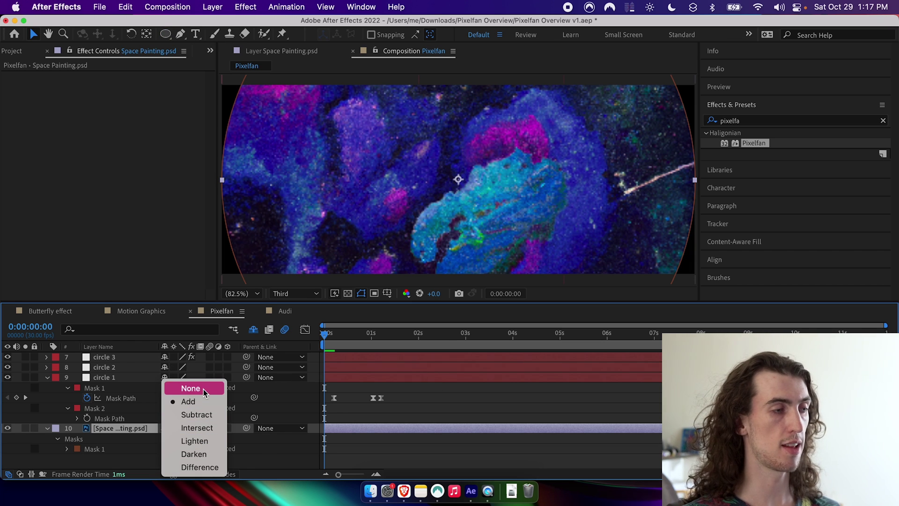
pyautogui.click(187, 388)
# - Draw a circular ellipse mask over the centre of the painting
pyautogui.press('m')
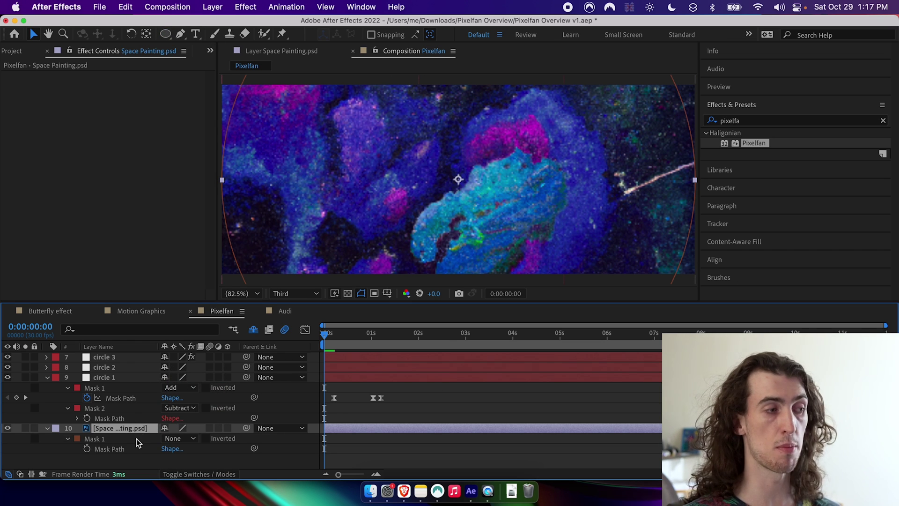
pyautogui.press('z')
pyautogui.scroll(-4, 394, 181)
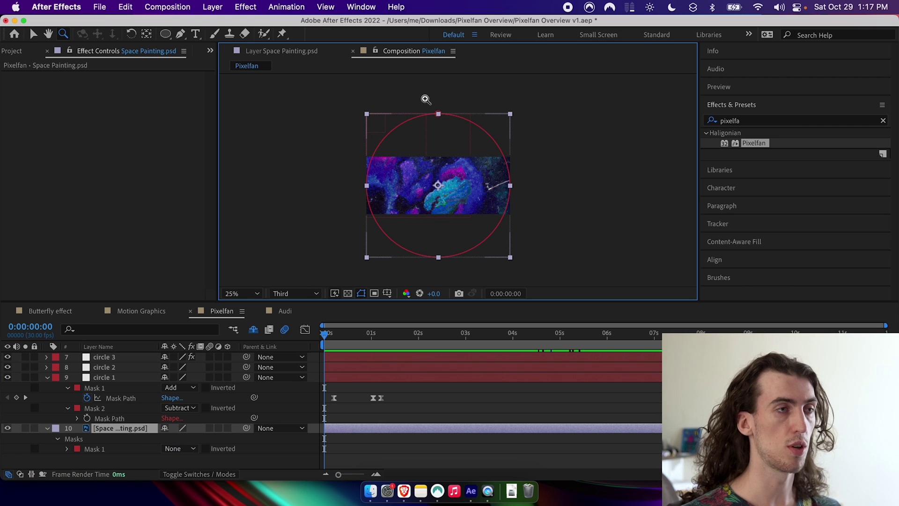
pyautogui.press('q')
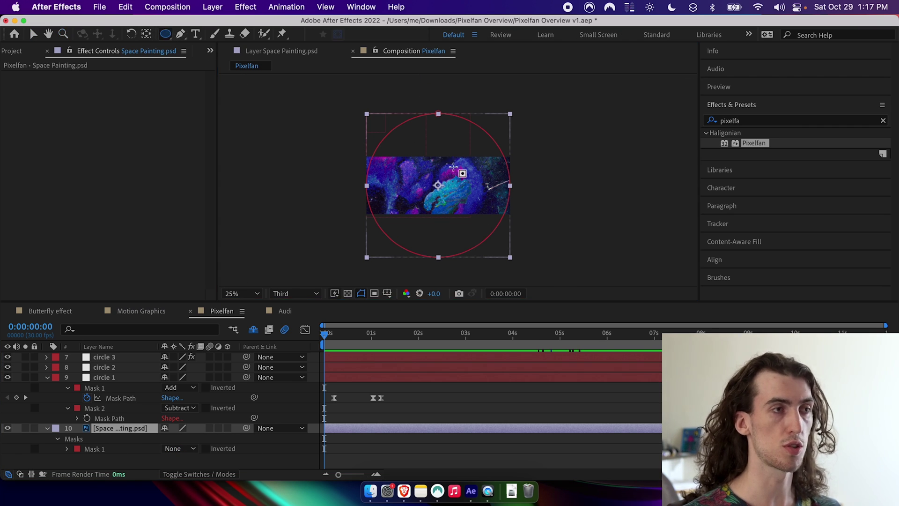
pyautogui.moveTo(404, 151)
pyautogui.mouseDown()
pyautogui.moveTo(491, 236)
pyautogui.moveTo(460, 207)
pyautogui.moveTo(465, 201)
pyautogui.moveTo(516, 242)
pyautogui.mouseUp()
# - Apply Pixelfan from Effects & Presets to the Space Painting.psd layer
pyautogui.press('super+z')
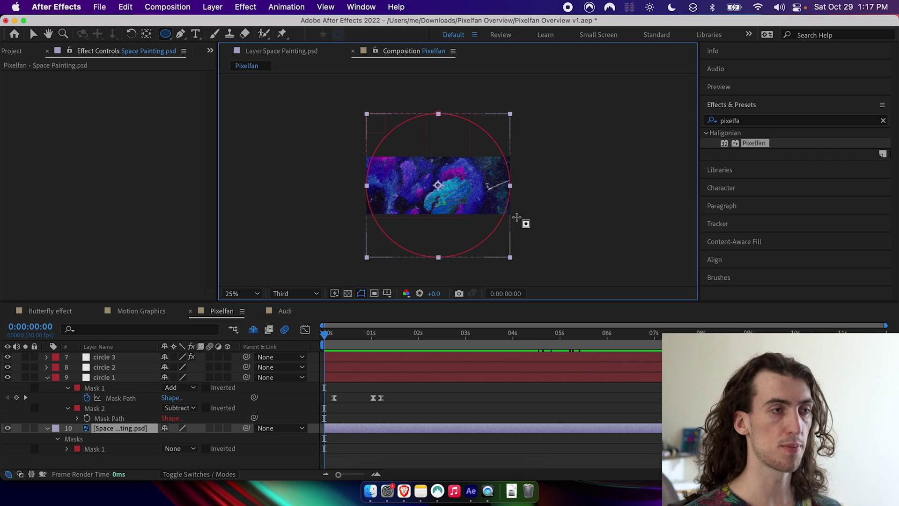
pyautogui.hotkey('shift', '/')
pyautogui.click(755, 145)
pyautogui.moveTo(756, 146); pyautogui.dragTo(120, 428)
# - Set Texture Source to Original Frame, Path to Mask 1, and contract the path to about -390
pyautogui.click(46, 378)
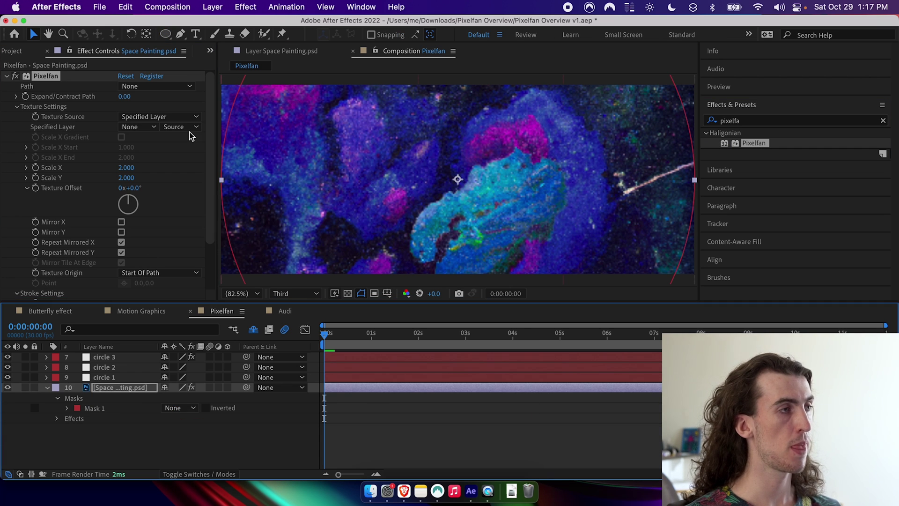
pyautogui.click(185, 117)
pyautogui.click(159, 143)
pyautogui.click(152, 88)
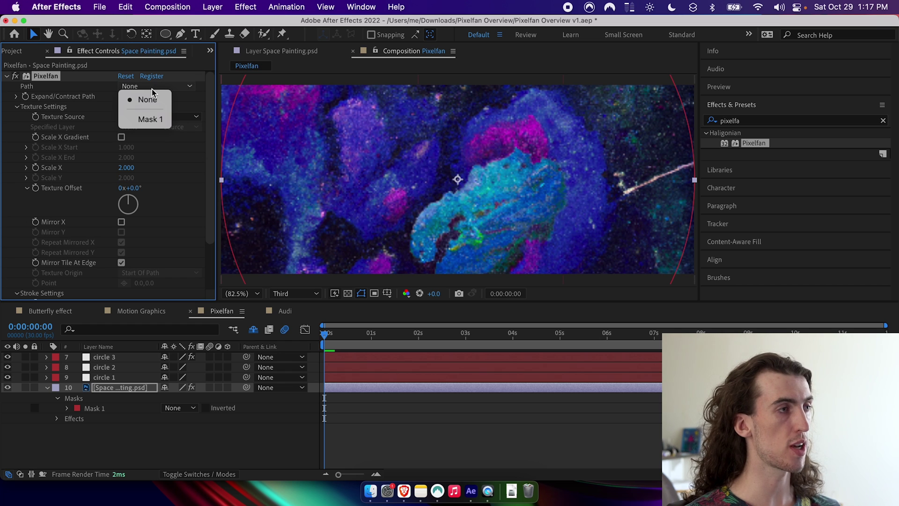
pyautogui.click(156, 120)
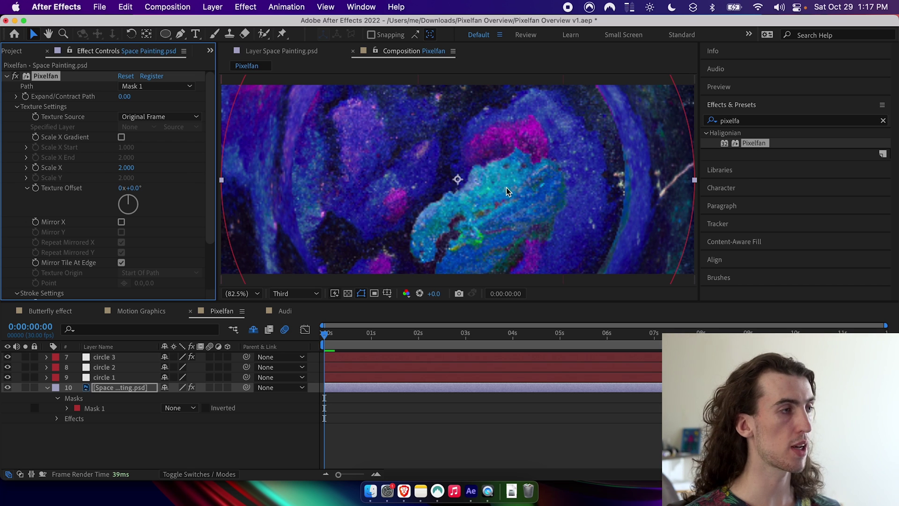
pyautogui.moveTo(125, 97); pyautogui.dragTo(96, 95)
# - Set Scale X to 1 and Texture Offset to about 84°, then move to 0:00:04:02
pyautogui.moveTo(377, 334); pyautogui.dragTo(414, 333)
pyautogui.scroll(-3, 82, 206)
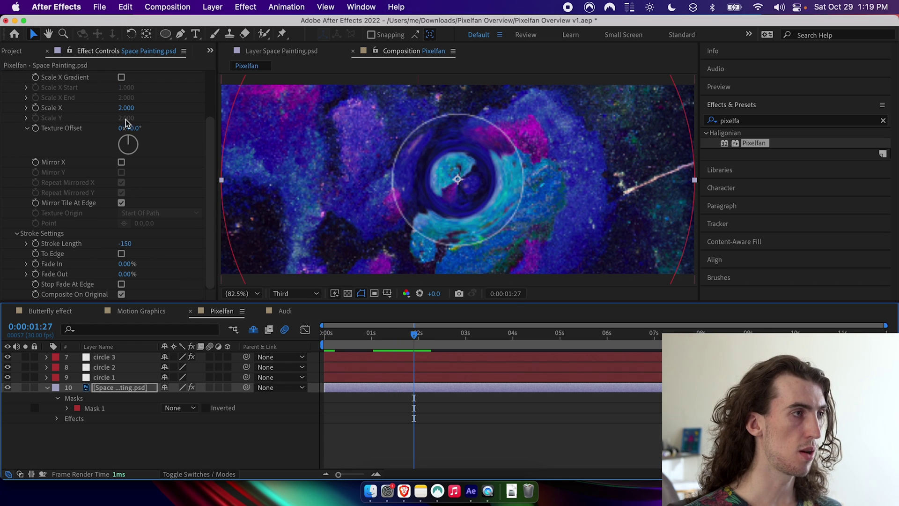
pyautogui.click(127, 107)
pyautogui.write('1')
pyautogui.press('Return')
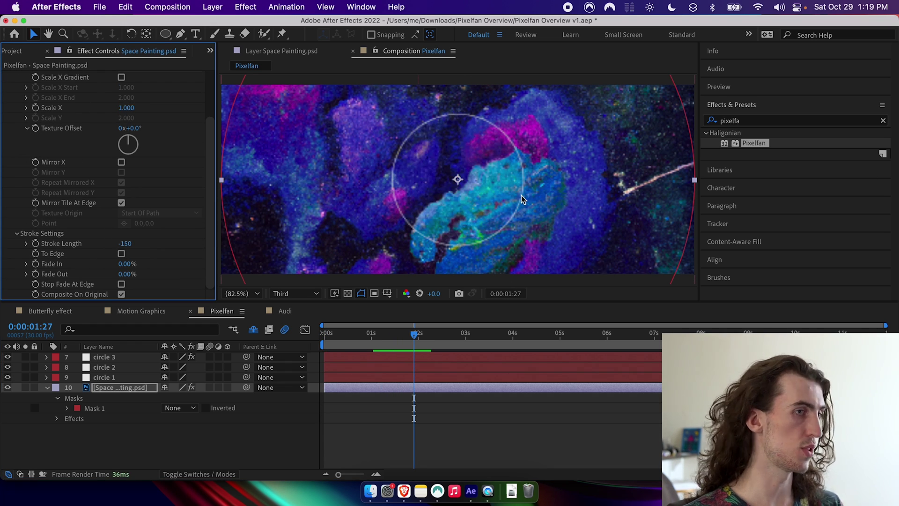
pyautogui.moveTo(135, 128); pyautogui.dragTo(198, 140)
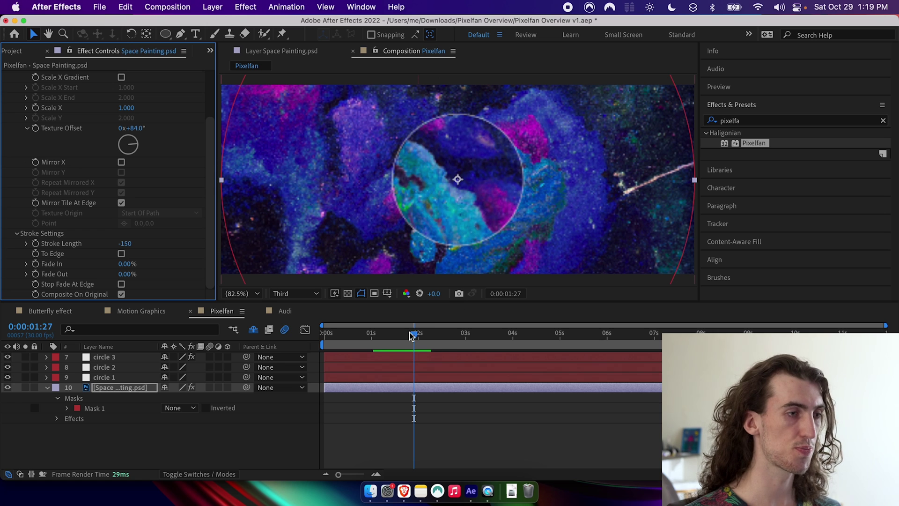
pyautogui.moveTo(414, 334); pyautogui.dragTo(516, 333)
# - Duplicate the Pixelfan effect and adjust the copy's path expansion and Texture Offset
pyautogui.scroll(3, 101, 146)
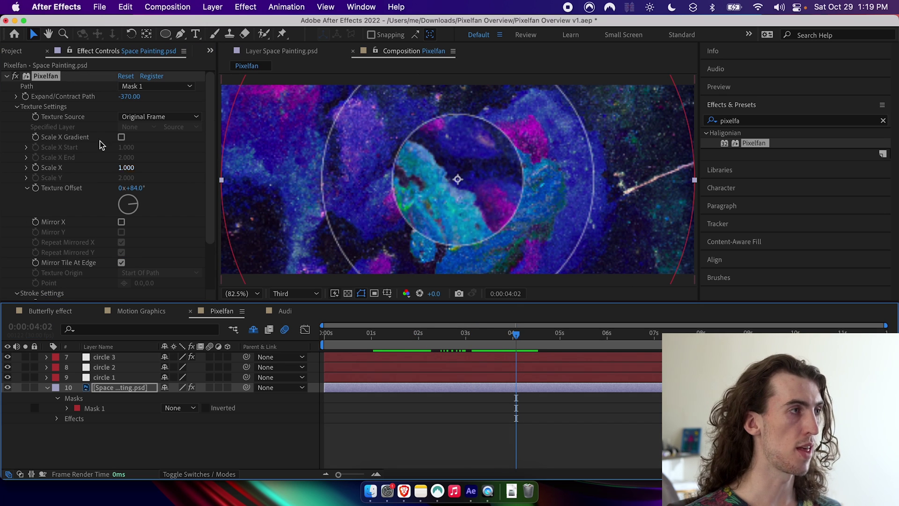
pyautogui.click(41, 80)
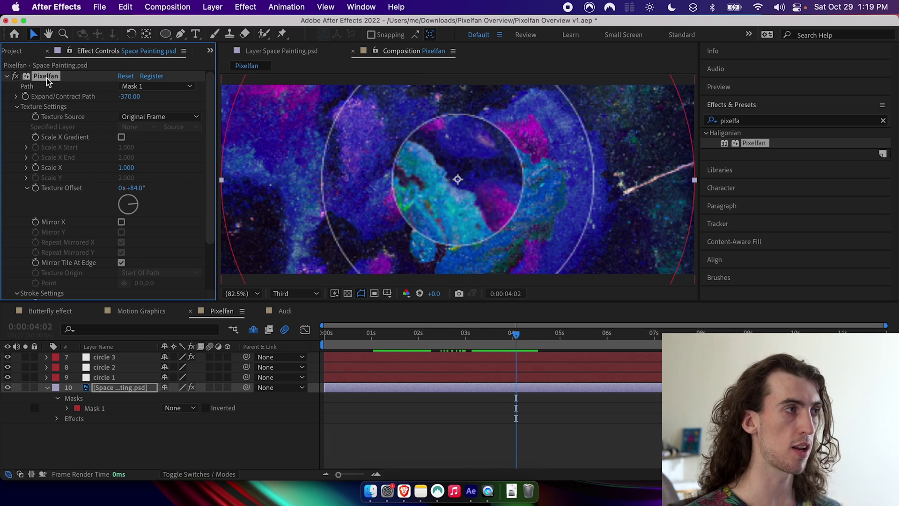
pyautogui.press('super+d')
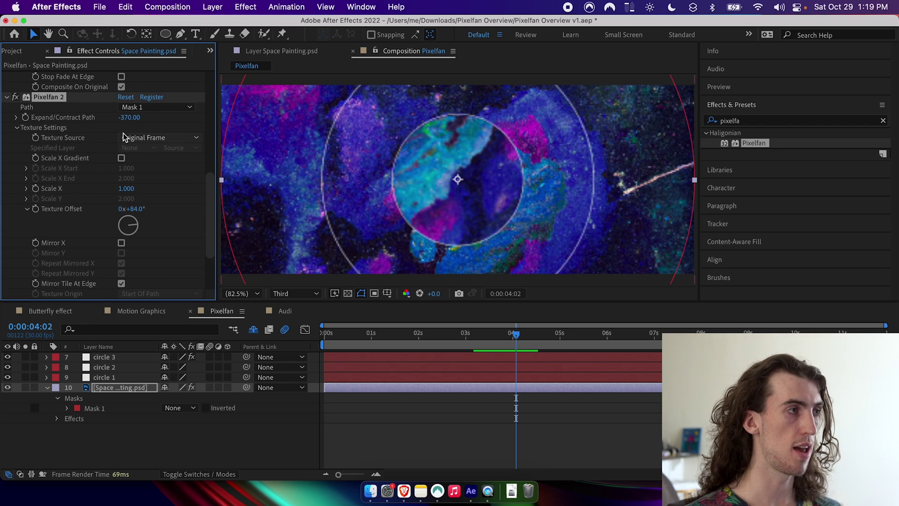
pyautogui.moveTo(134, 119); pyautogui.dragTo(141, 119)
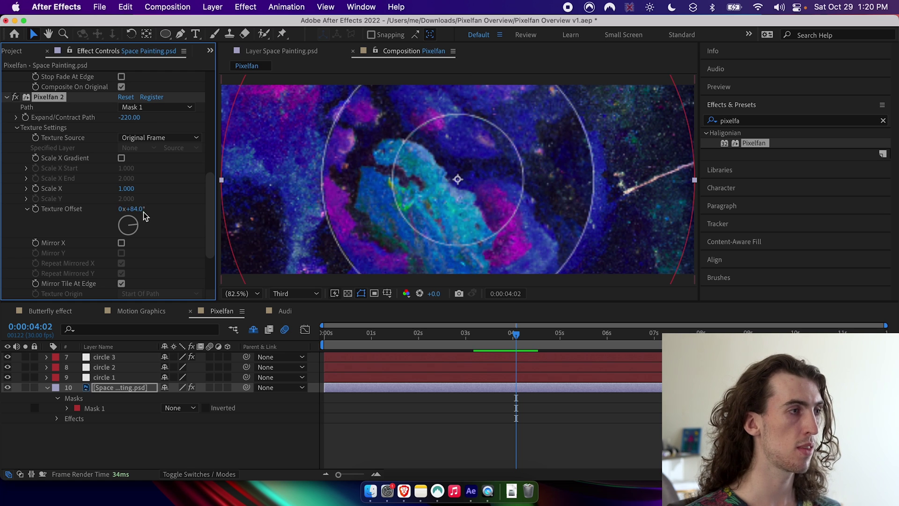
pyautogui.moveTo(136, 209); pyautogui.dragTo(201, 213)
# - Set the copy's Expand/Contract Path to -220 and its Stroke Length to 150
pyautogui.scroll(-4, 82, 202)
pyautogui.press('space')
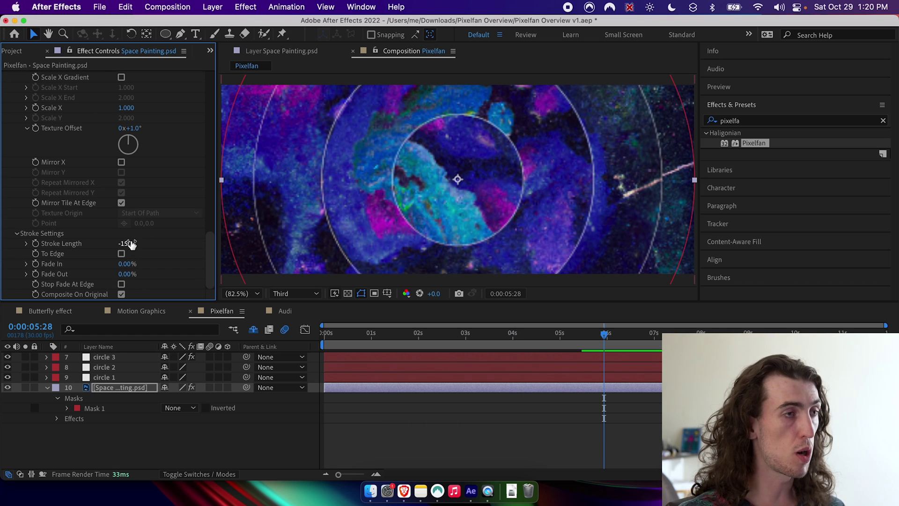
pyautogui.scroll(-7, 128, 241)
pyautogui.moveTo(127, 148); pyautogui.dragTo(120, 146)
pyautogui.scroll(-5, 131, 223)
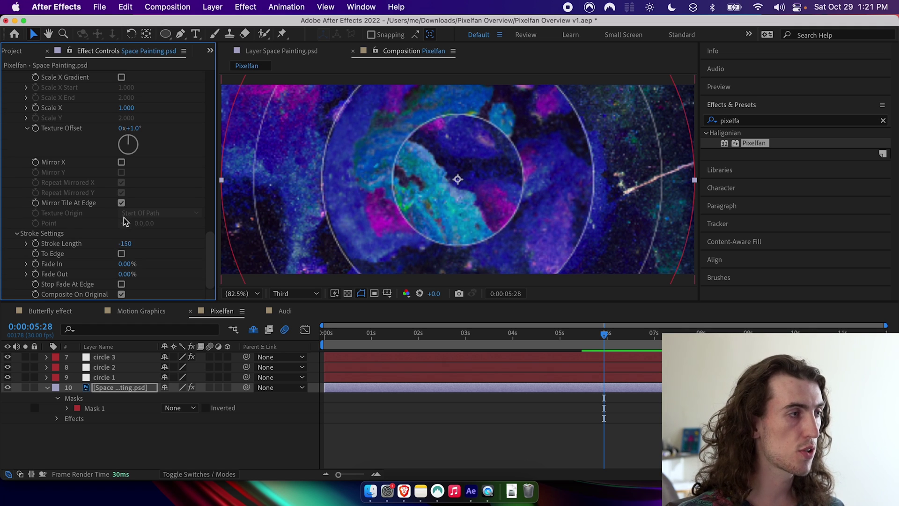
pyautogui.moveTo(128, 246); pyautogui.dragTo(146, 246)
# - Reset the Pixelfan copy's Texture Offset to 0°
pyautogui.scroll(3, 146, 234)
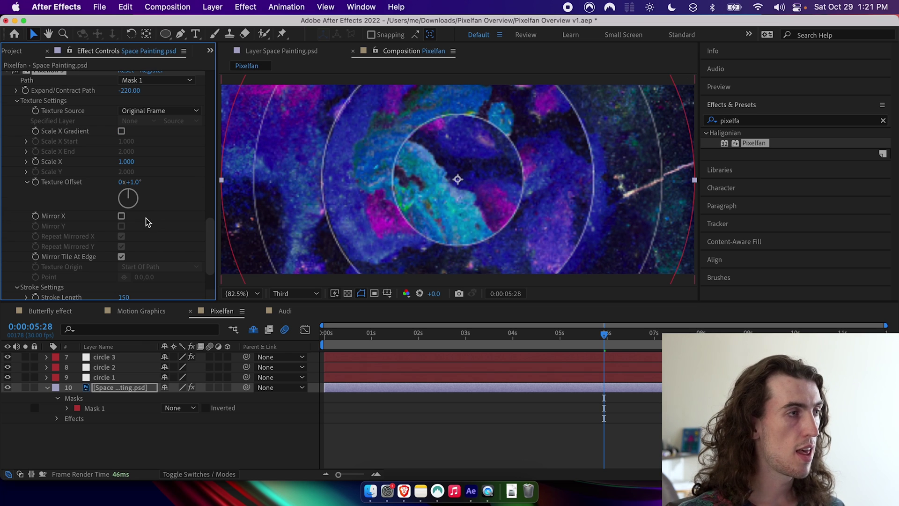
pyautogui.click(133, 182)
pyautogui.write('0')
pyautogui.press('Return')
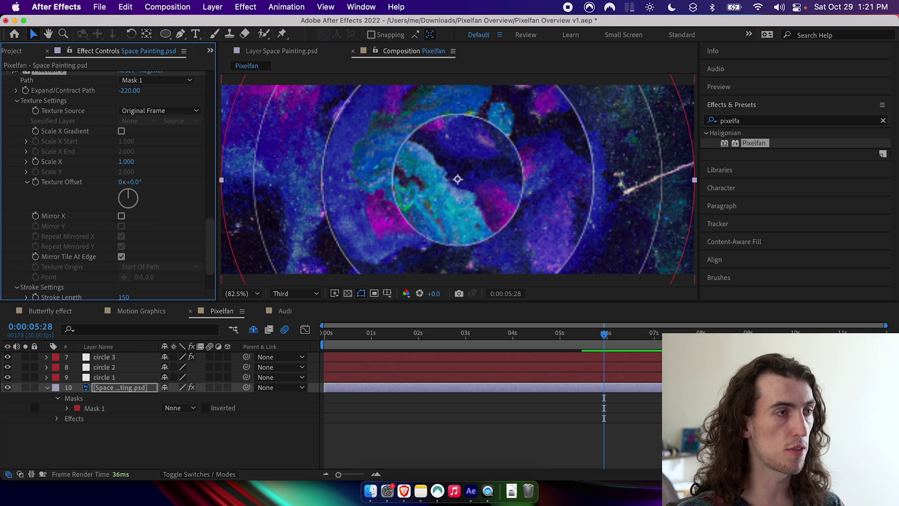
# - Enable Scale X Gradient from Start 0.300 to End 0.900, then hide circle 3
pyautogui.click(122, 131)
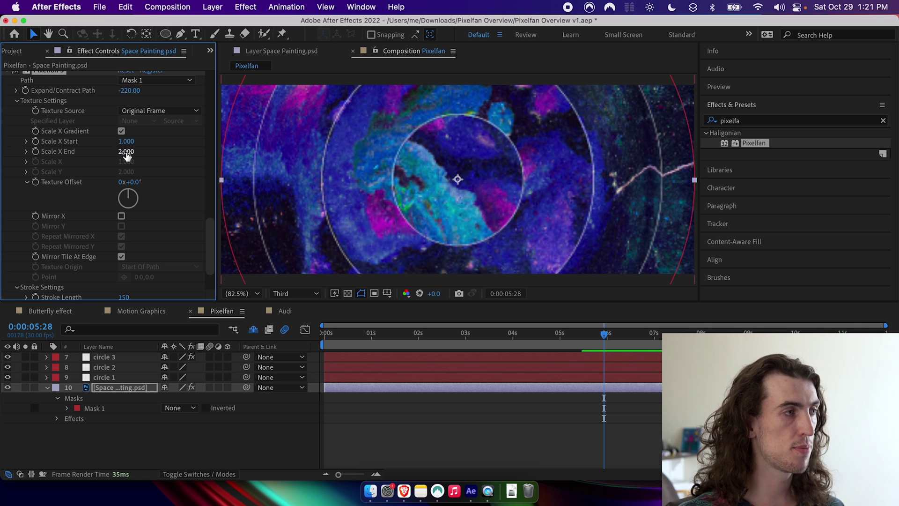
pyautogui.moveTo(127, 156); pyautogui.dragTo(122, 154)
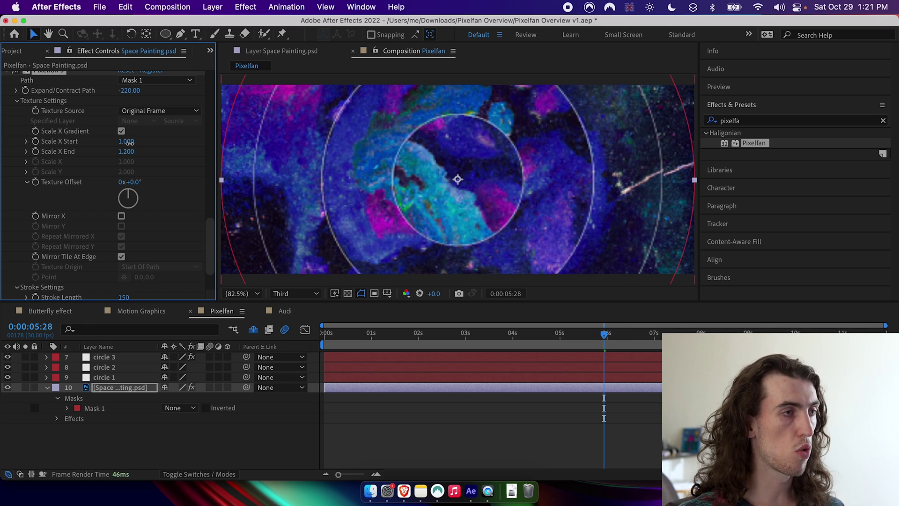
pyautogui.moveTo(129, 143); pyautogui.dragTo(129, 152)
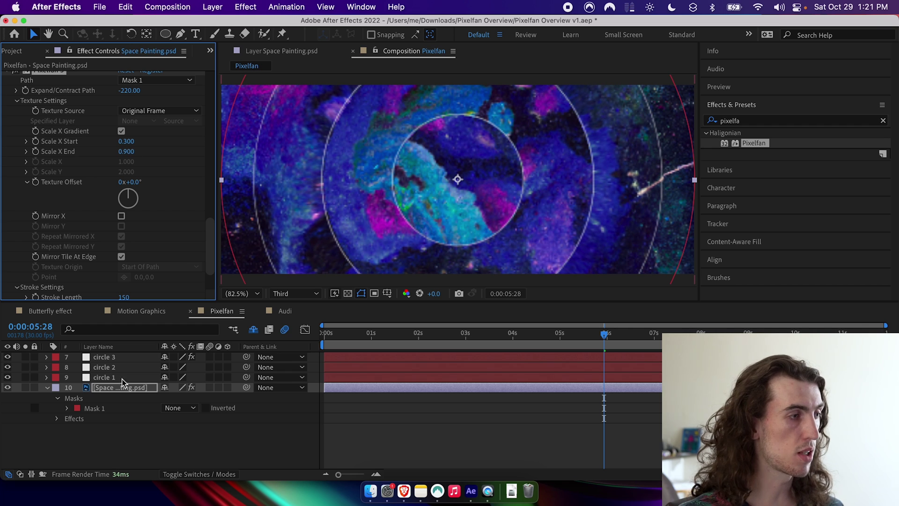
pyautogui.click(7, 358)
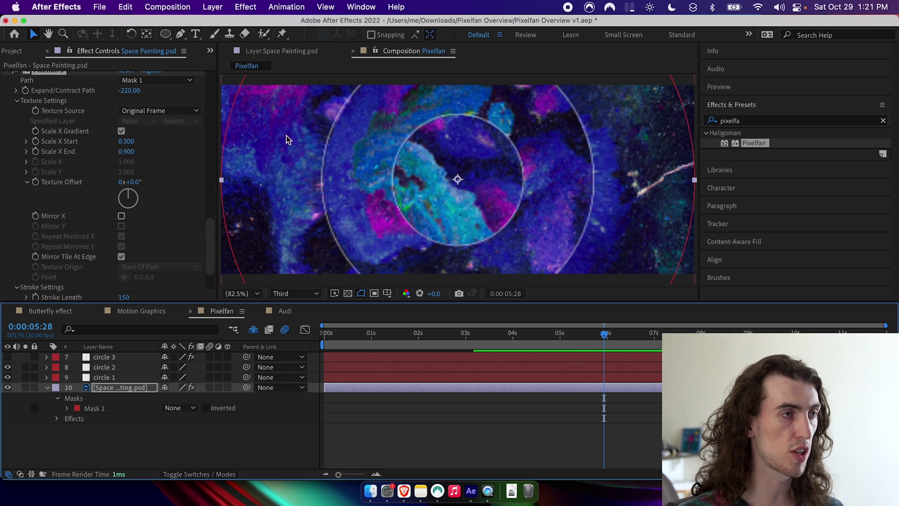
# - Render the preview at Full resolution and zoom to 200% on the outer ring's edge
pyautogui.click(281, 293)
pyautogui.click(288, 324)
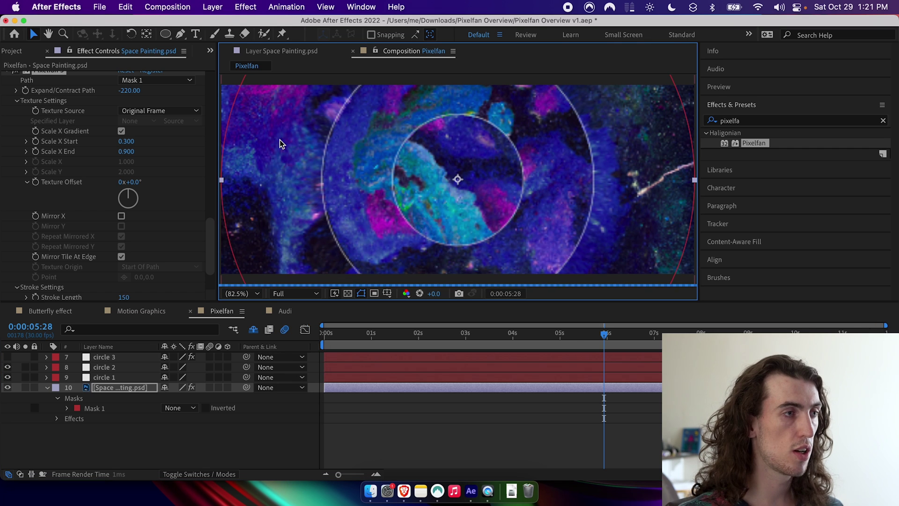
pyautogui.press('z')
pyautogui.click(362, 203)
pyautogui.click(444, 183)
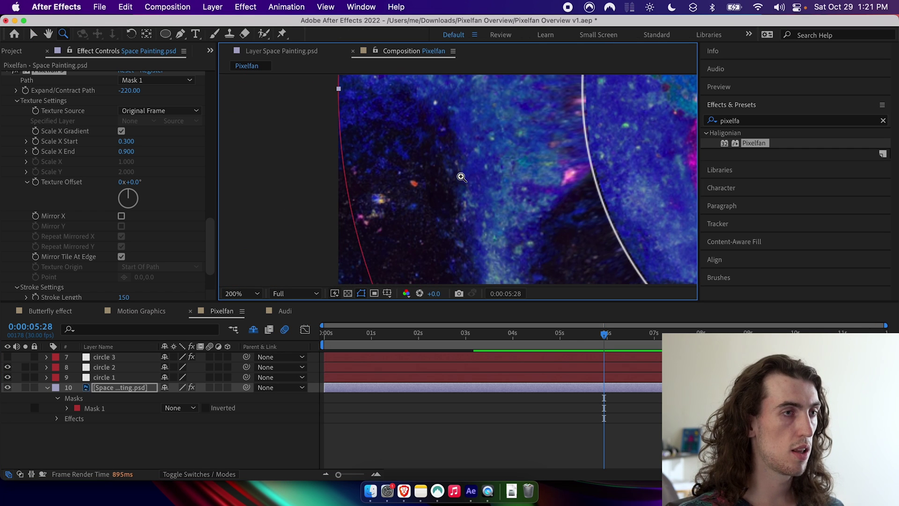
pyautogui.moveTo(547, 155); pyautogui.dragTo(441, 215)
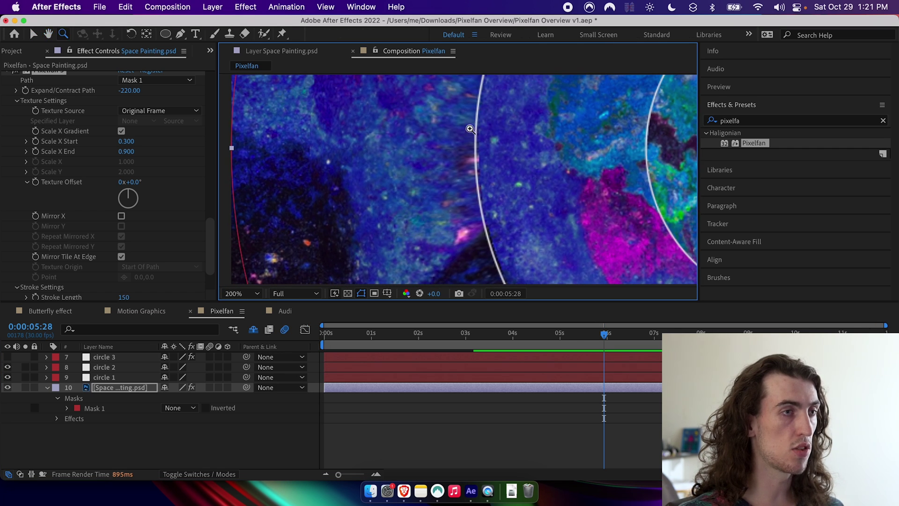
pyautogui.scroll(-3, 103, 215)
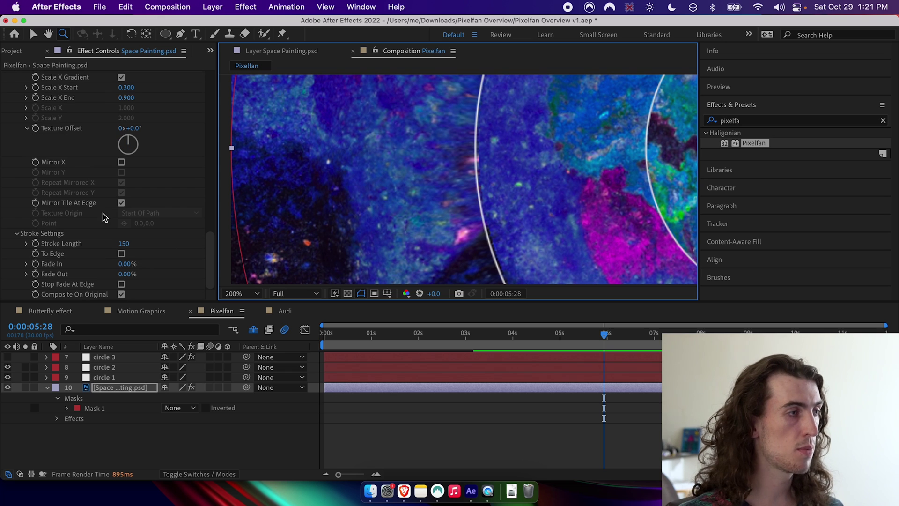
# - Set the outer stroke's Fade In to 5% and scrub through the Pixelfan Completed v4 comp
pyautogui.click(127, 265)
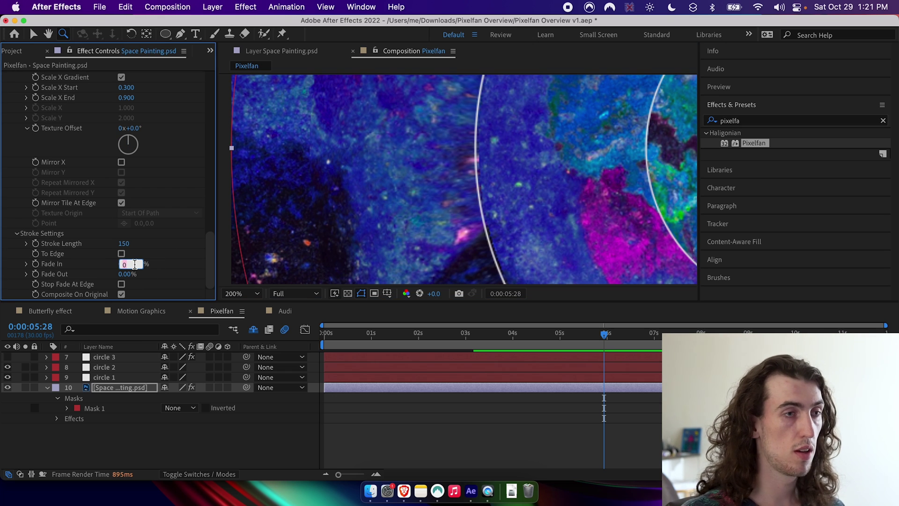
pyautogui.write('5')
pyautogui.press('Return')
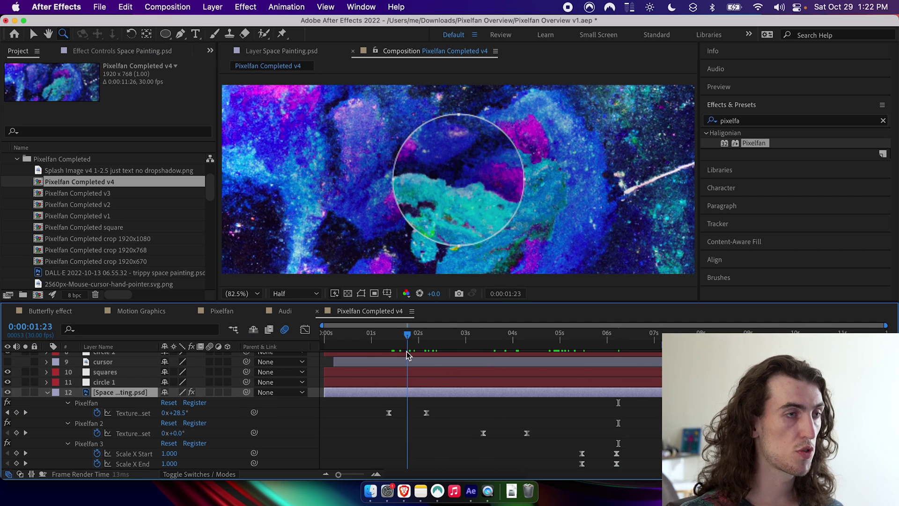
pyautogui.moveTo(406, 352); pyautogui.dragTo(617, 375)
# - Toggle the curves adjustment layer off and back on, then select the Pixelfan title image layer
pyautogui.scroll(5, 141, 398)
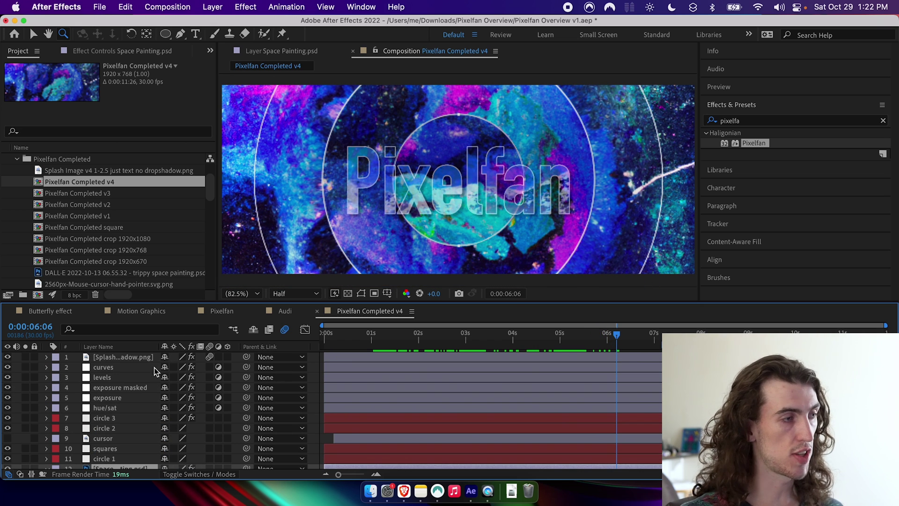
pyautogui.click(135, 369)
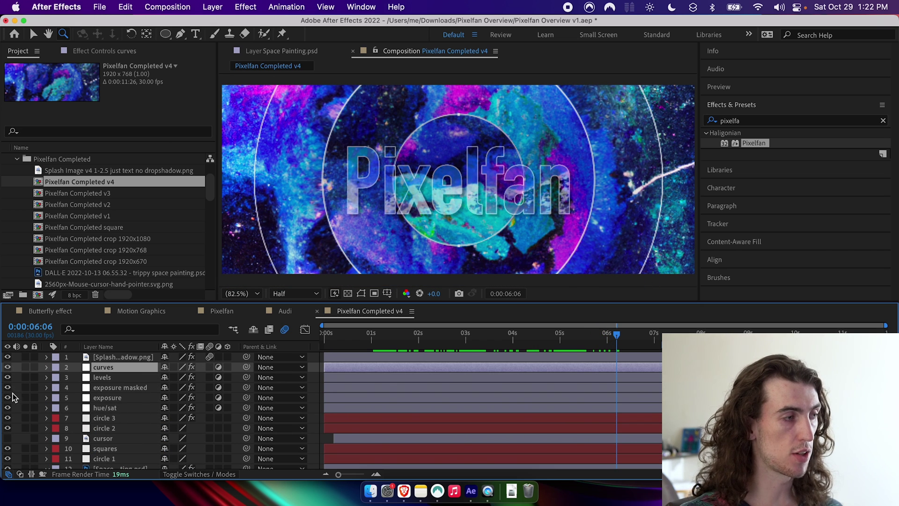
pyautogui.click(8, 367)
pyautogui.press('F3')
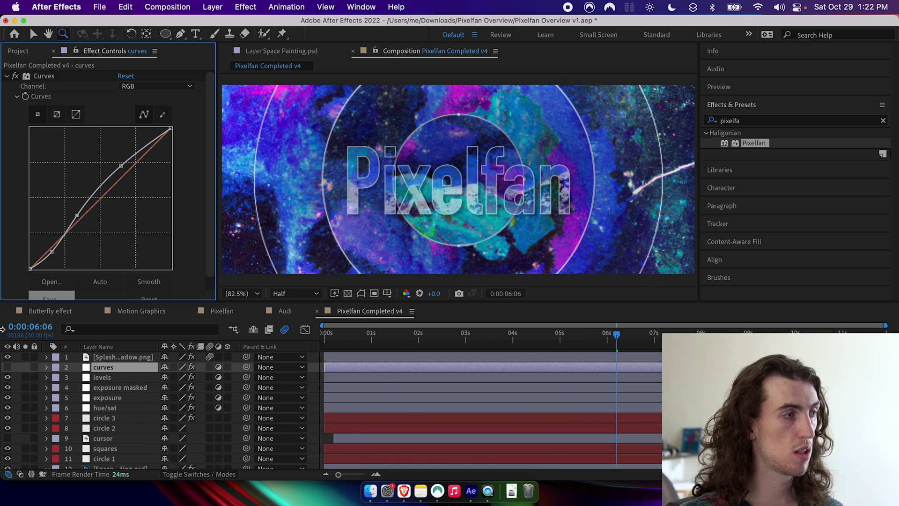
pyautogui.click(8, 367)
pyautogui.click(130, 358)
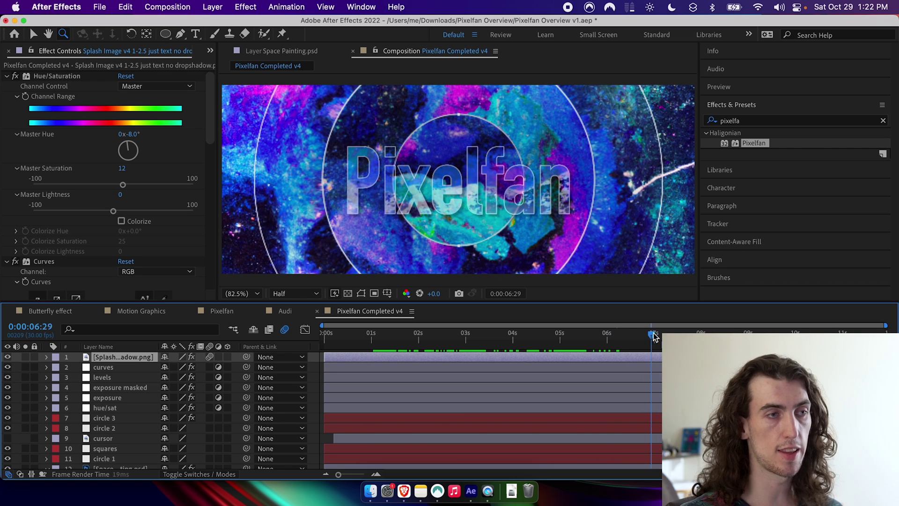